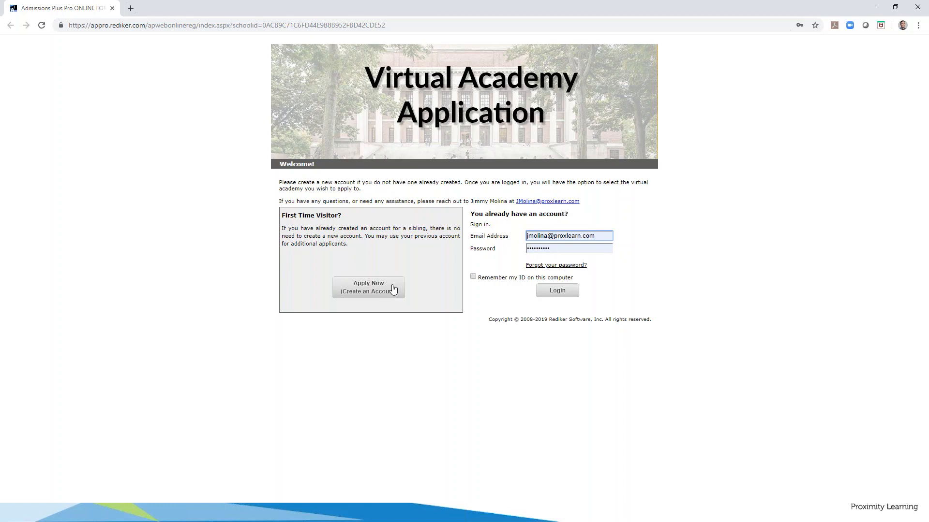
Open the Create an account form and dismiss the e-mail autofill suggestions
click(361, 291)
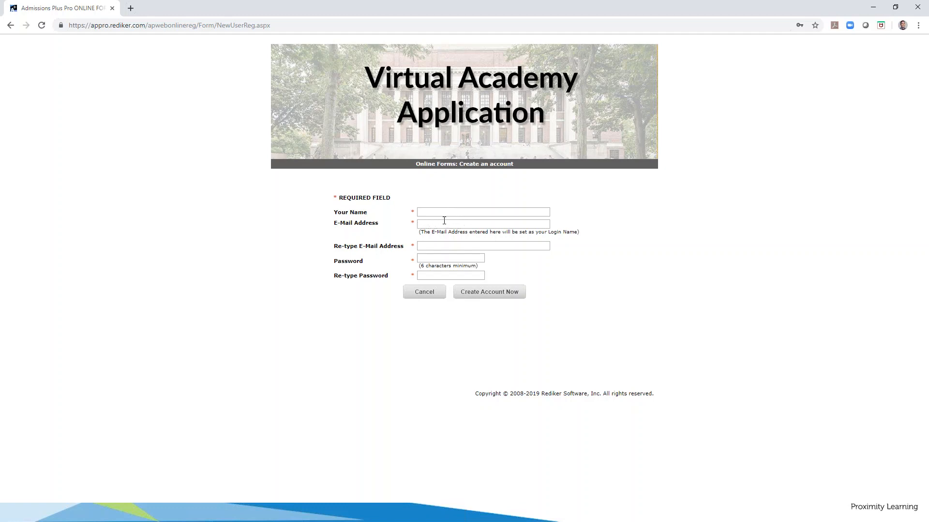
click(429, 247)
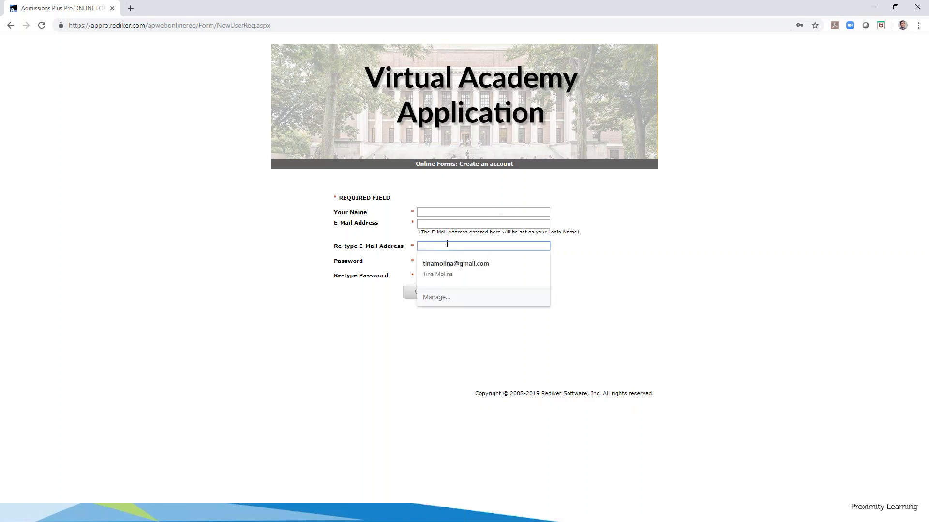
click(408, 237)
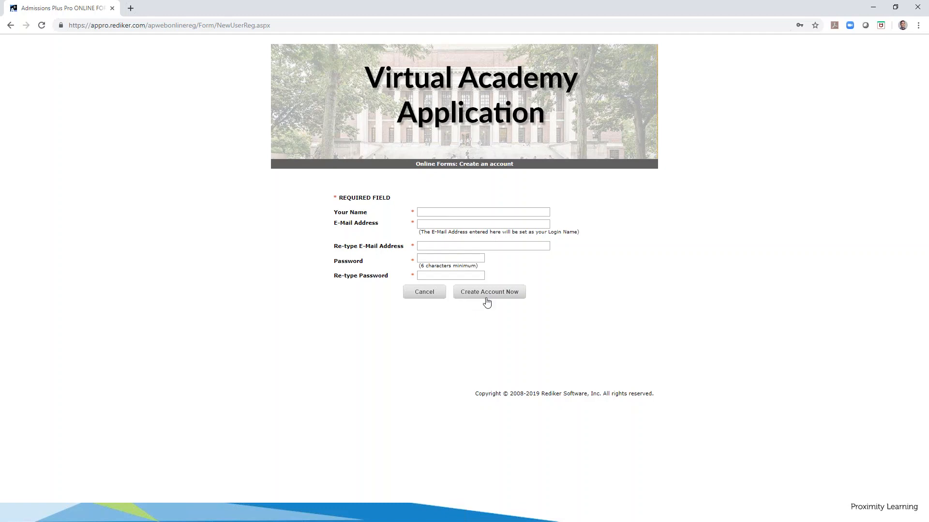
Return to the welcome page, log in with the saved account, and start a new applicant
click(11, 25)
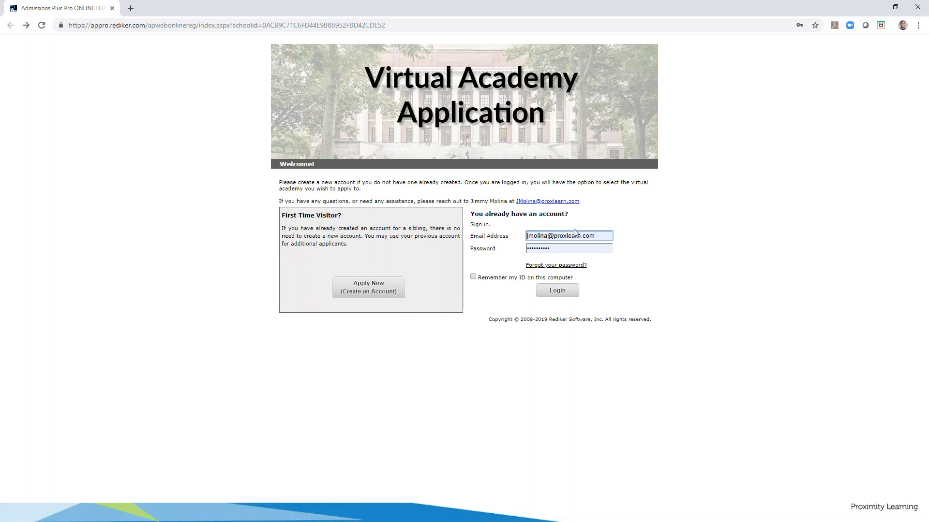
click(556, 292)
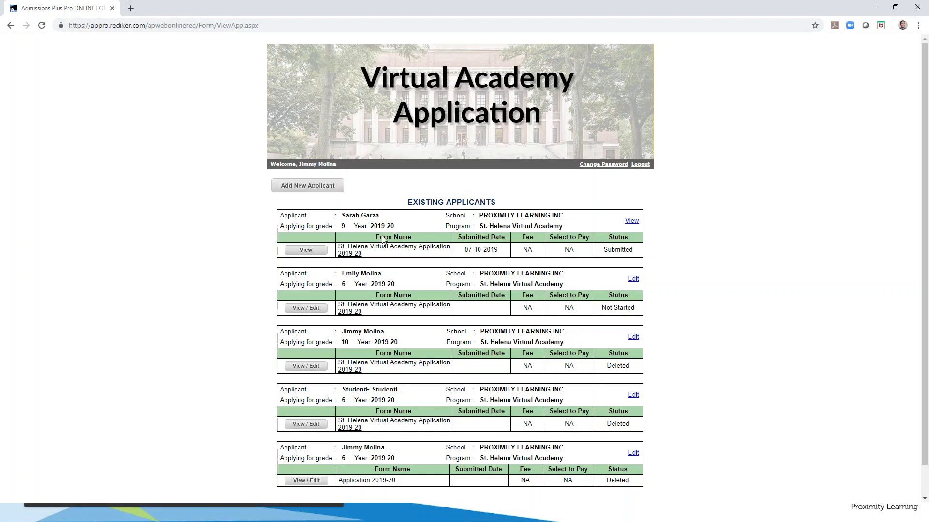
click(305, 189)
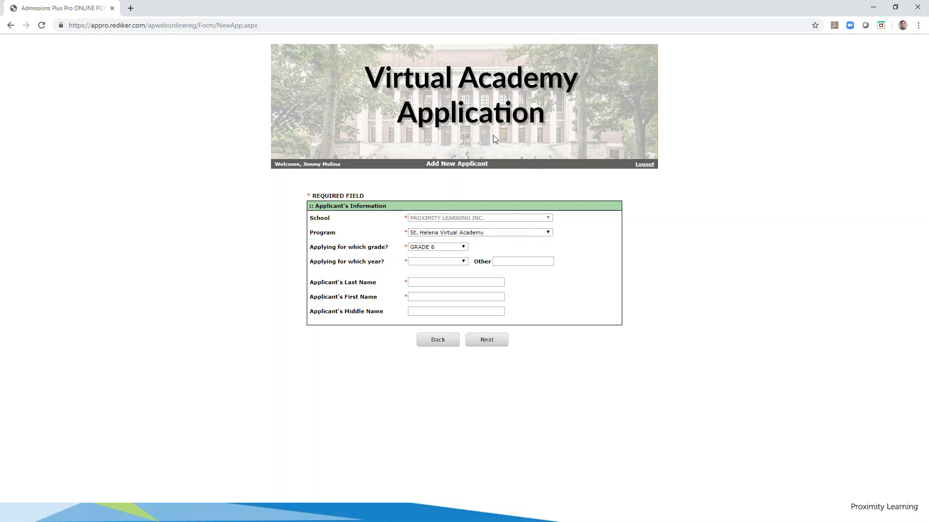
Choose program St. Helena Virtual Academy, grade GRADE 9 and school year 2019-20
click(548, 232)
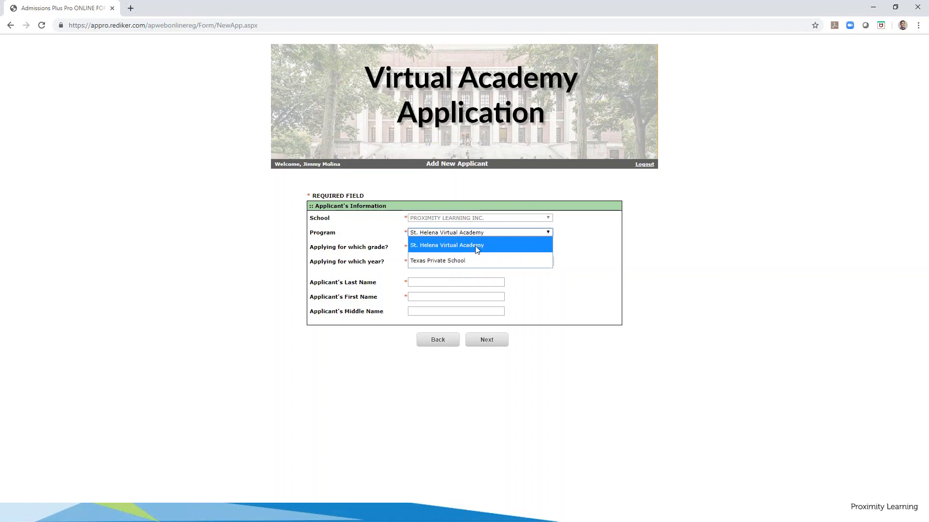
click(444, 245)
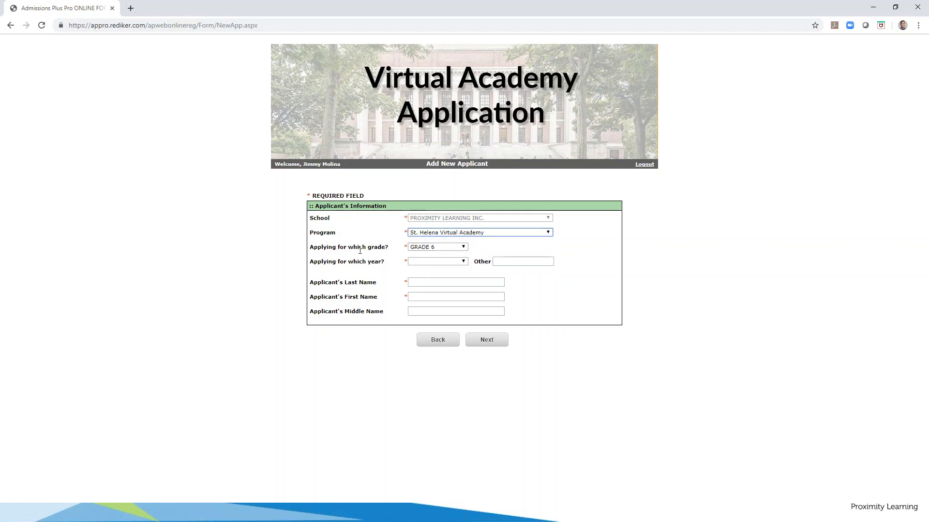
click(463, 249)
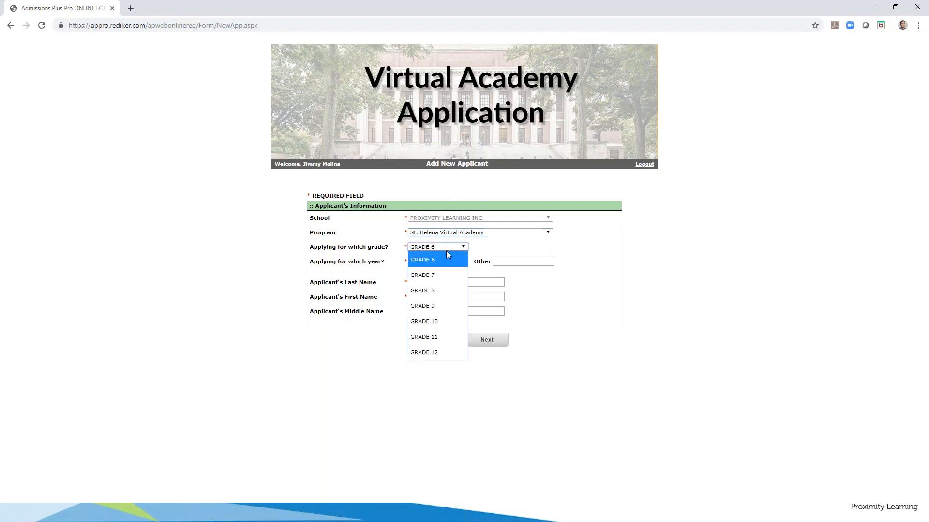
click(435, 310)
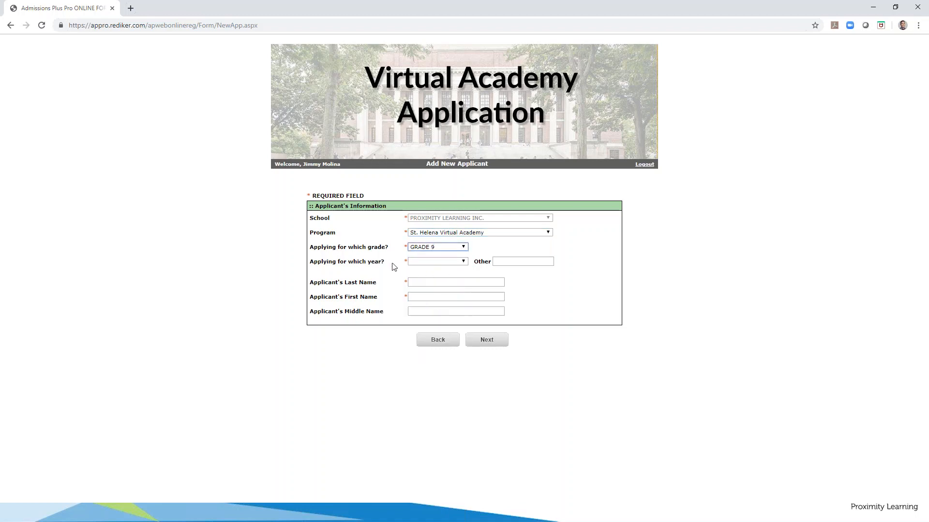
click(465, 262)
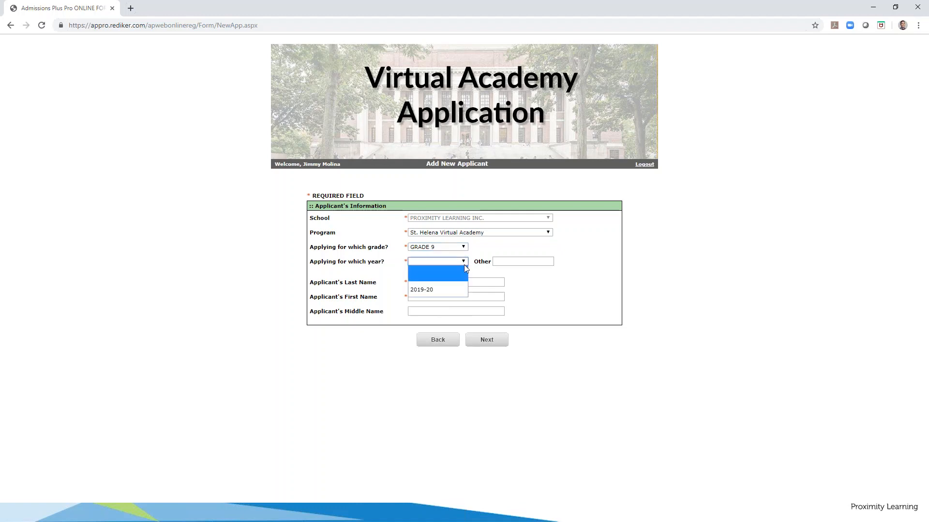
click(435, 292)
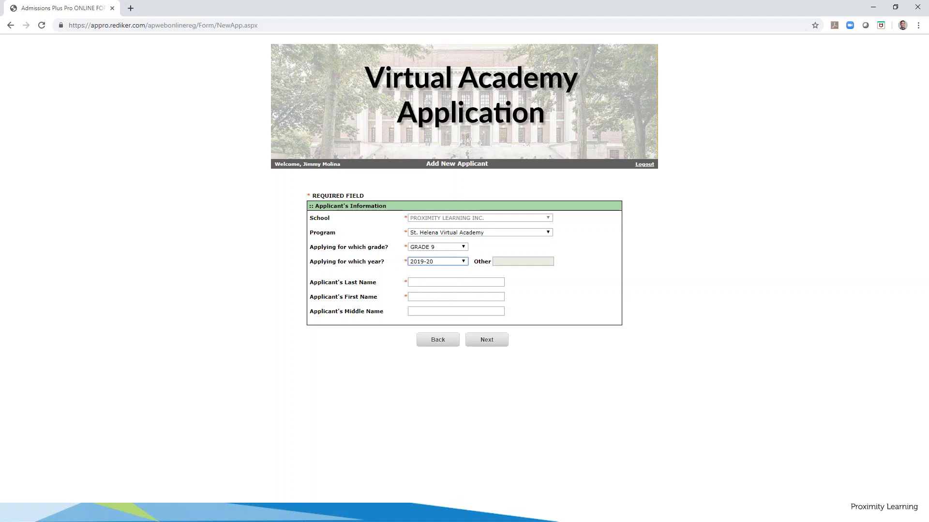
click(376, 273)
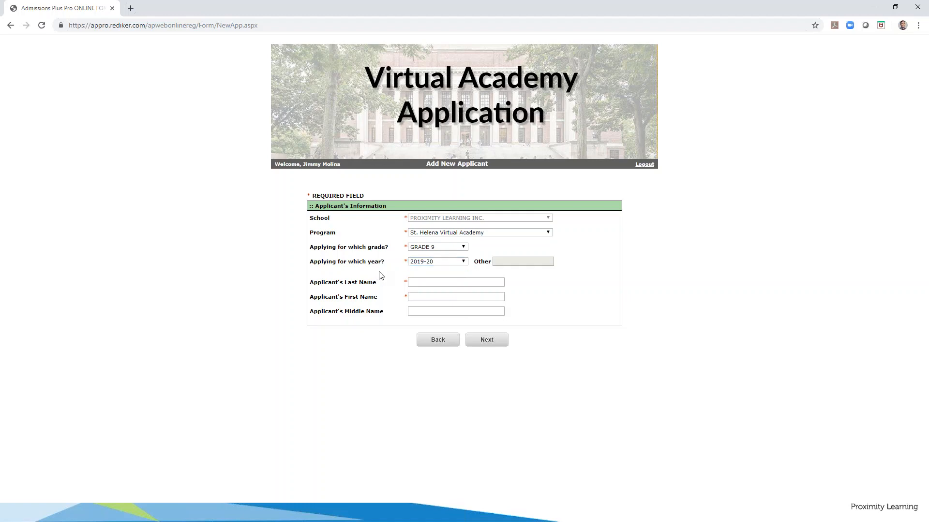
Enter the applicant's last, first and middle names and continue to the application form
click(456, 282)
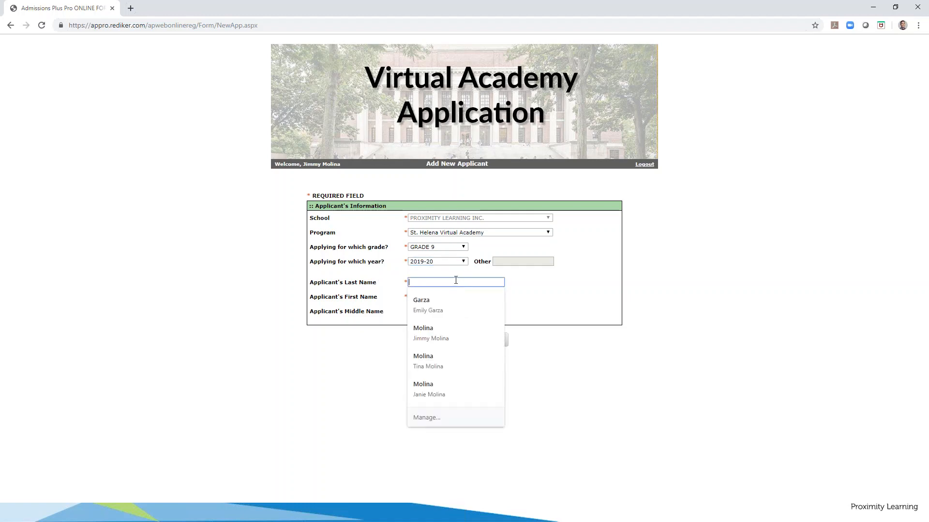
text(John)
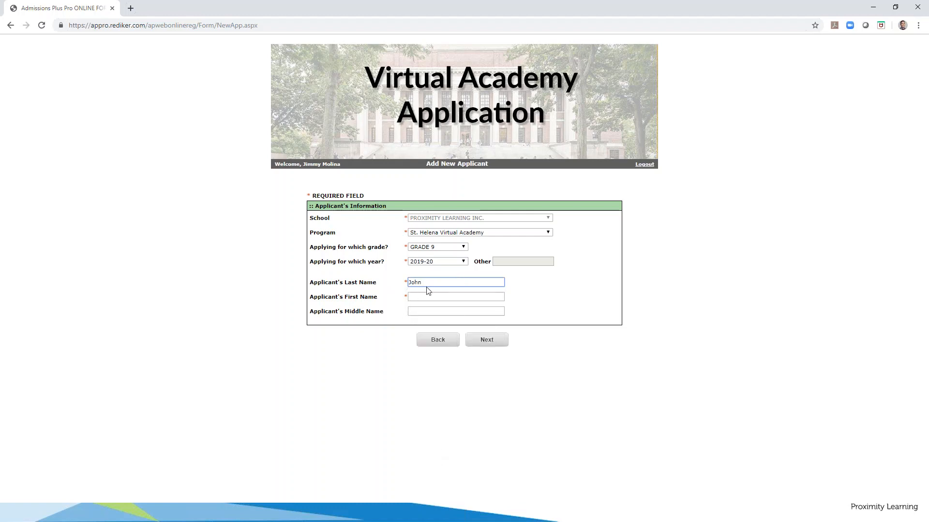
drag(426, 287, 393, 285)
text(Smi)
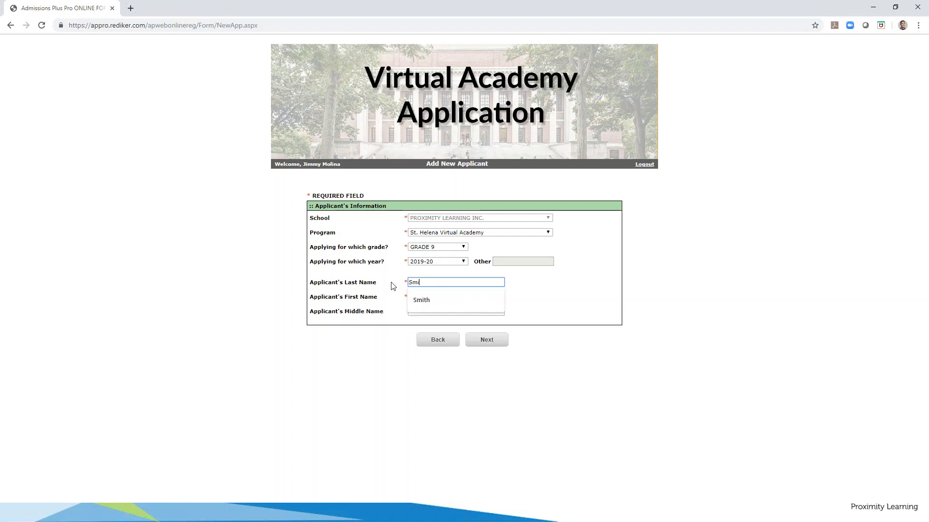
text(th)
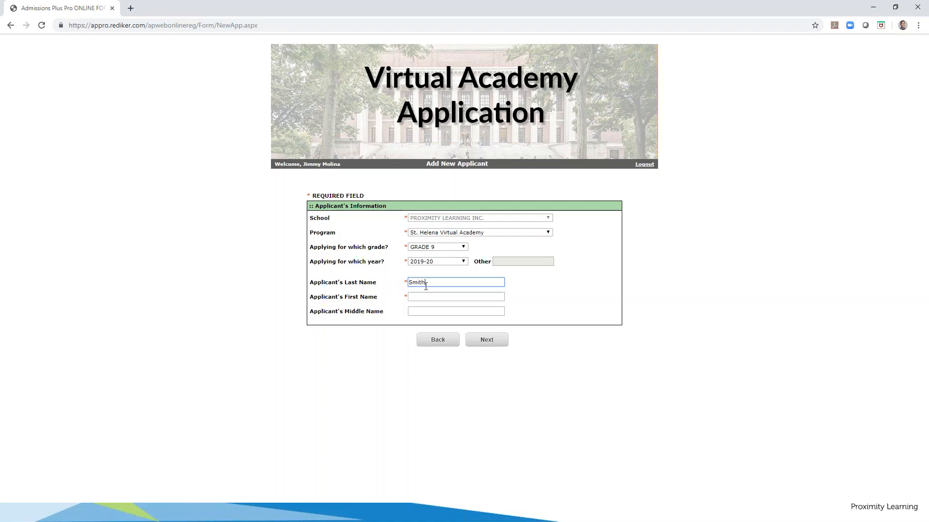
click(421, 297)
text(John)
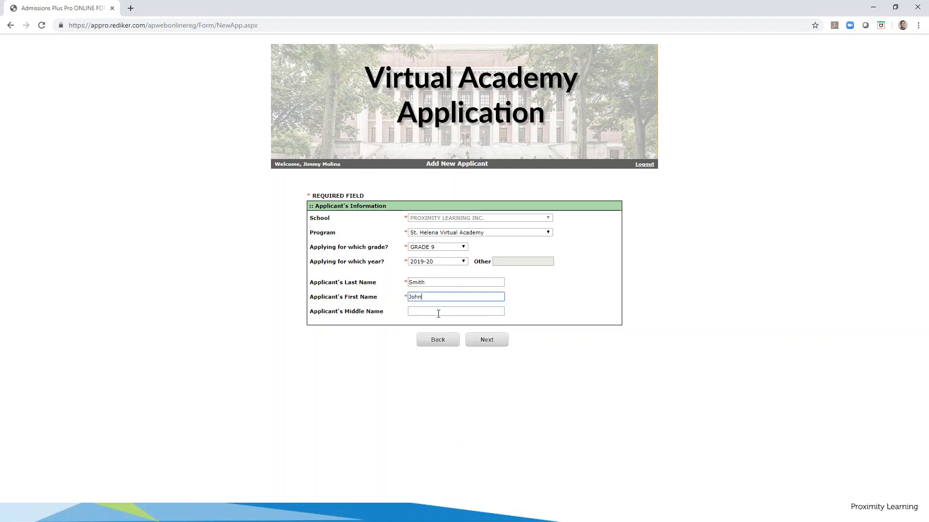
click(438, 314)
text(Lee)
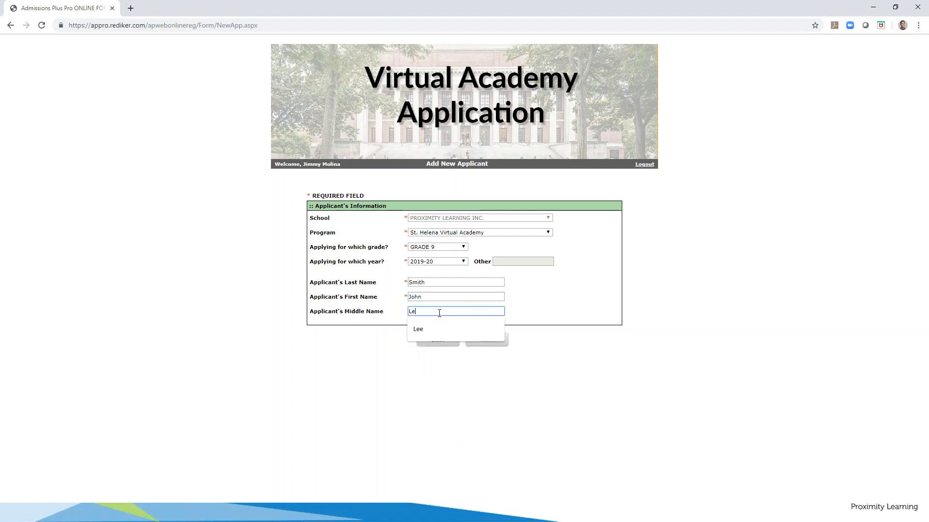
click(389, 344)
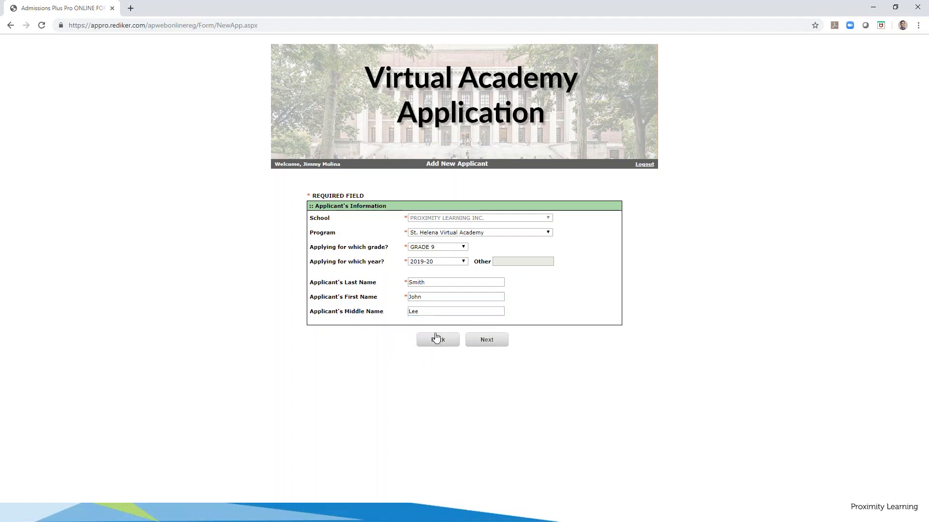
click(487, 341)
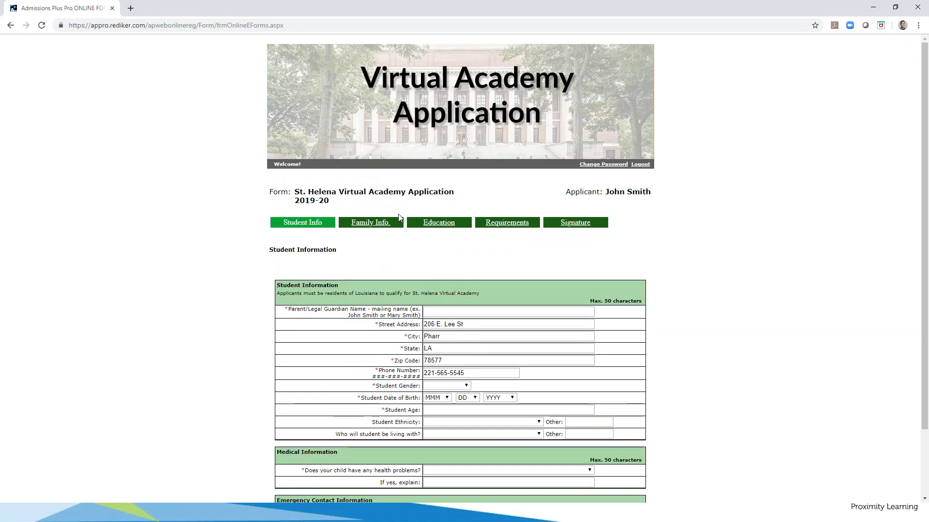
Delete the prefilled Student Info address and contact details, leaving those fields blank
scroll(399, 254, down, 2)
scroll(404, 248, up, 1)
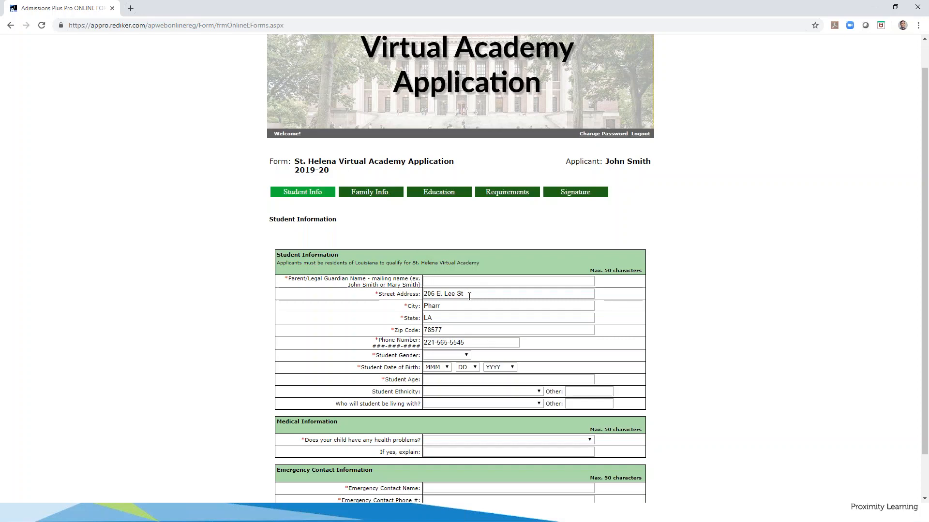
drag(469, 295, 411, 352)
key(BackSpace)
key(BackSpace)
key(BackSpace)
key(BackSpace)
key(BackSpace)
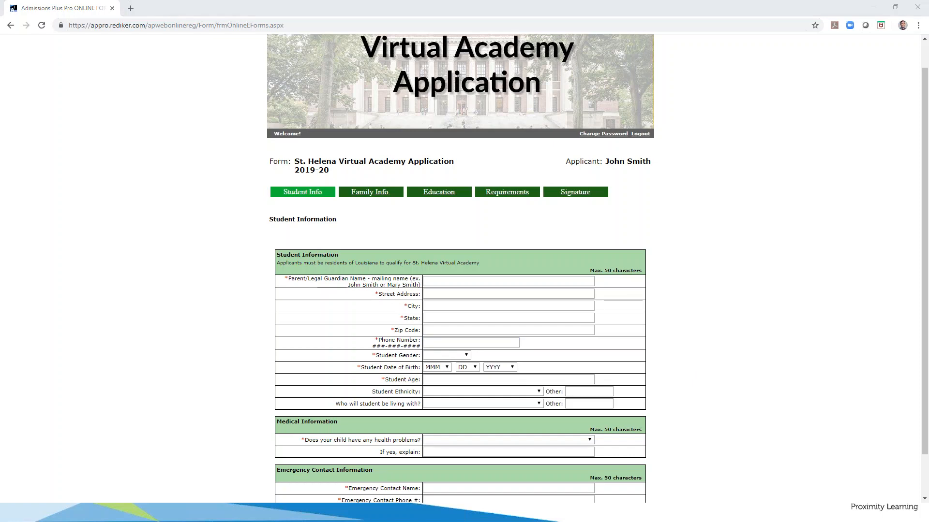
click(444, 280)
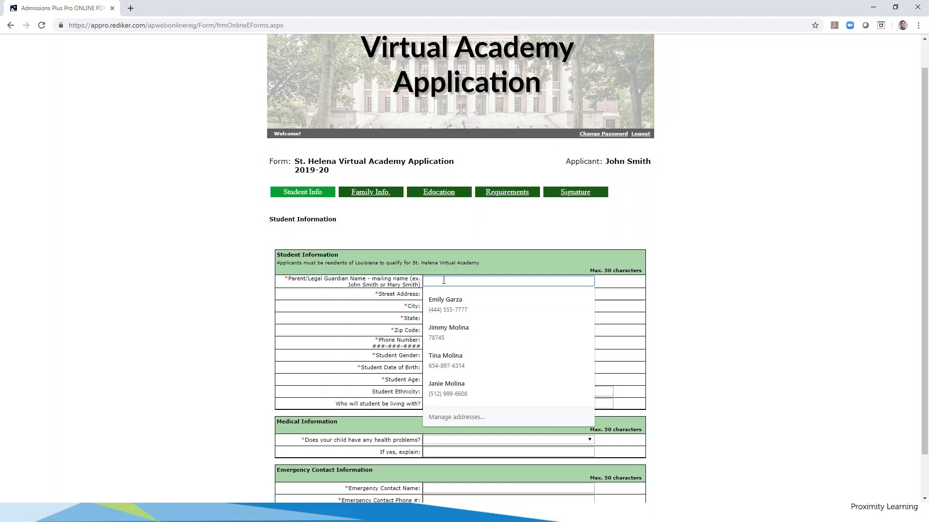
Enter the parent/guardian's name, correcting a typo and dismissing name suggestions
text(Jimm)
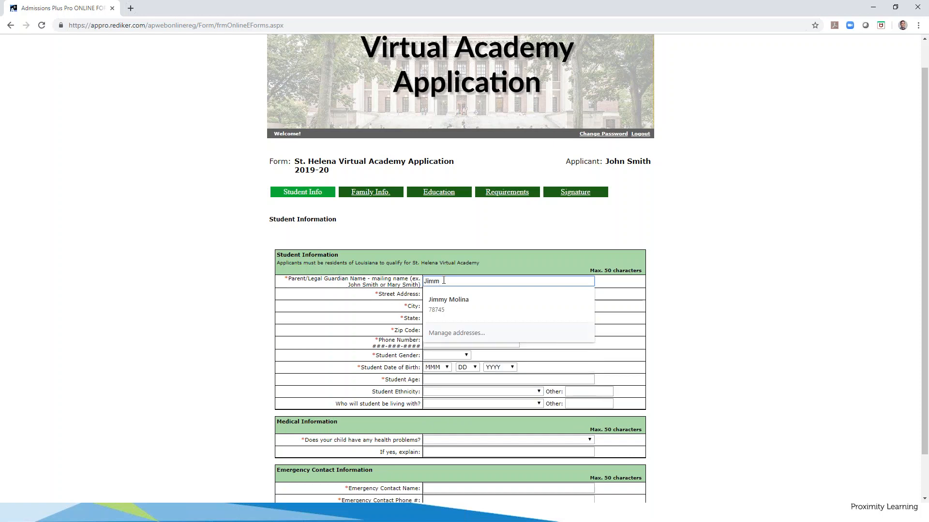
text(y)
click(404, 295)
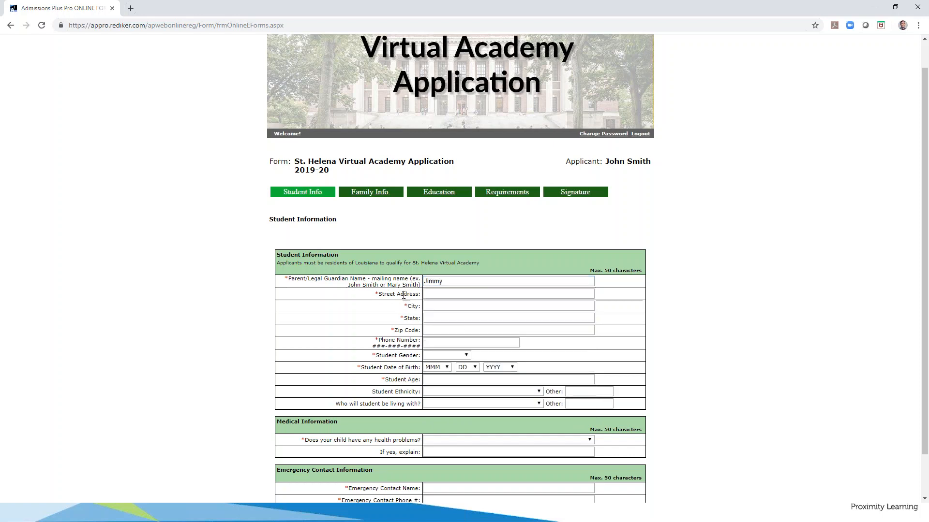
click(452, 280)
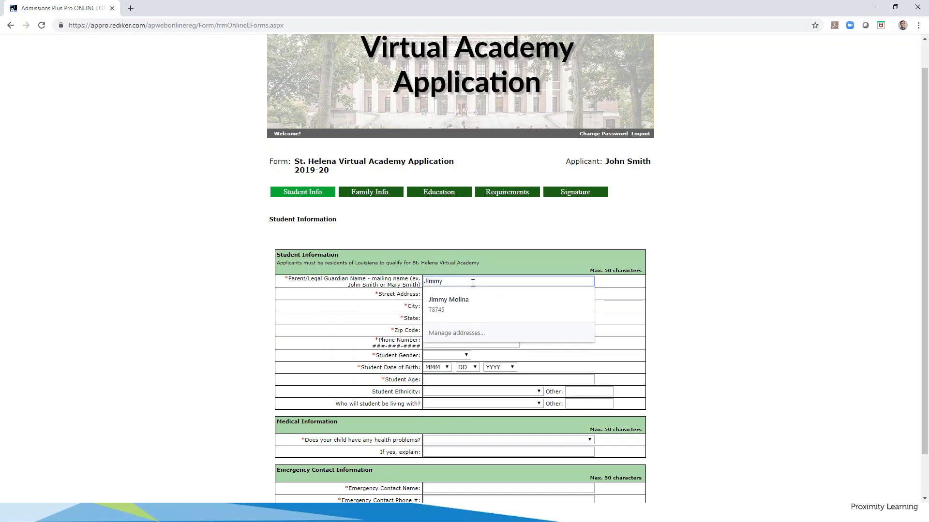
text(Camp)
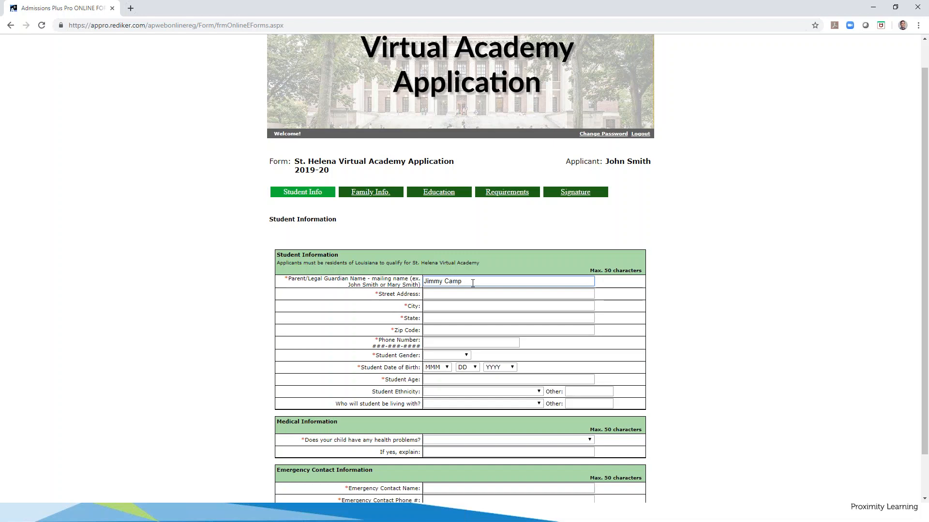
key(BackSpace)
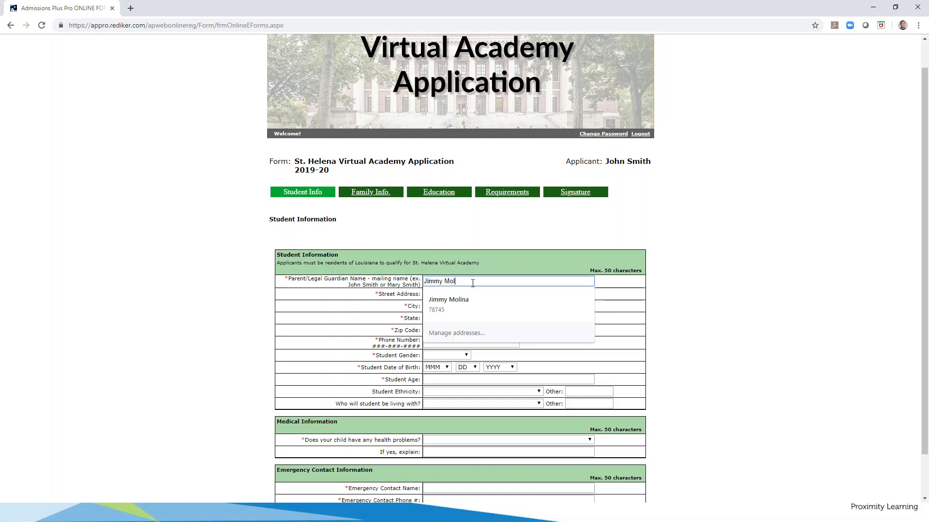
click(392, 290)
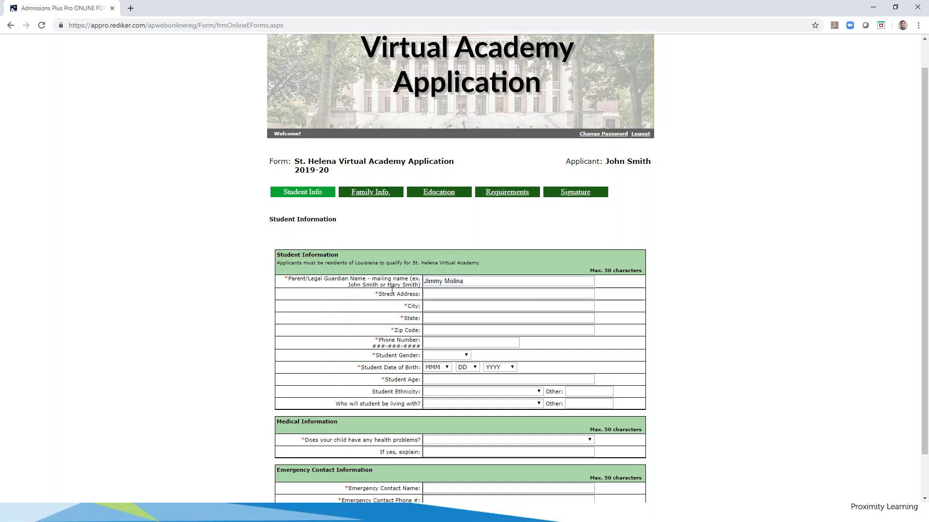
Enter the street address, autofill city, state and zip, and retype the phone number
click(435, 295)
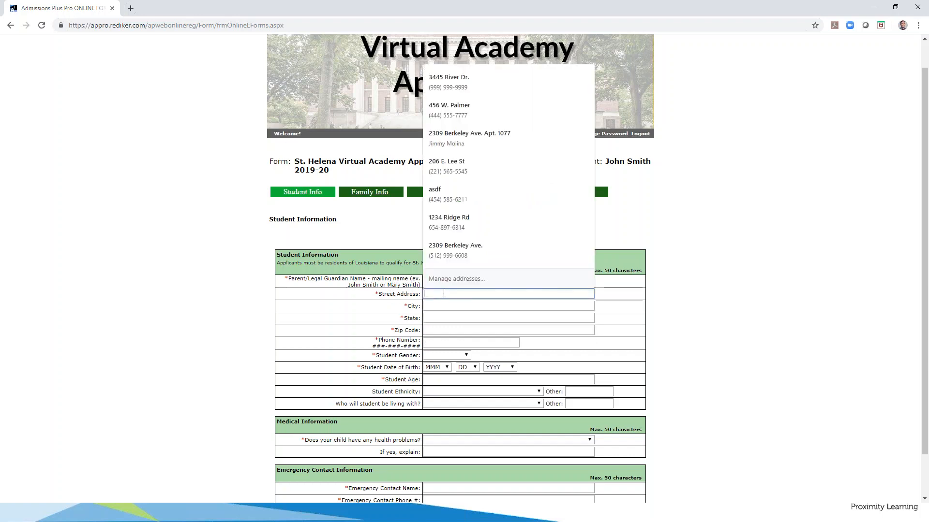
click(400, 293)
click(436, 293)
text(12)
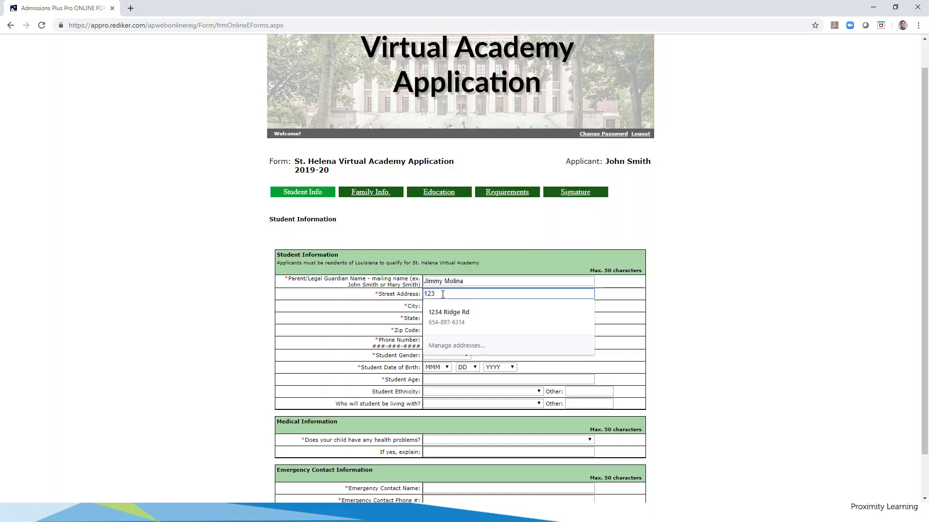
text(3 W)
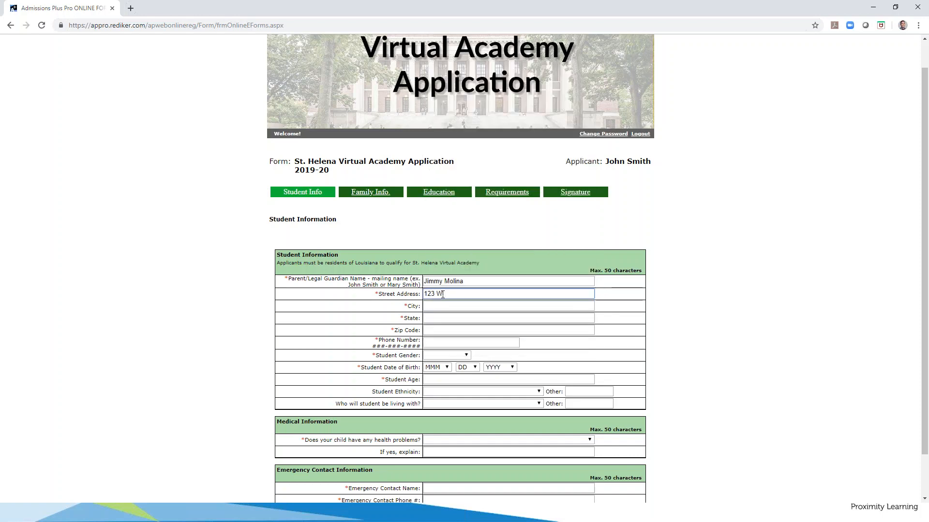
text( 78th)
click(448, 305)
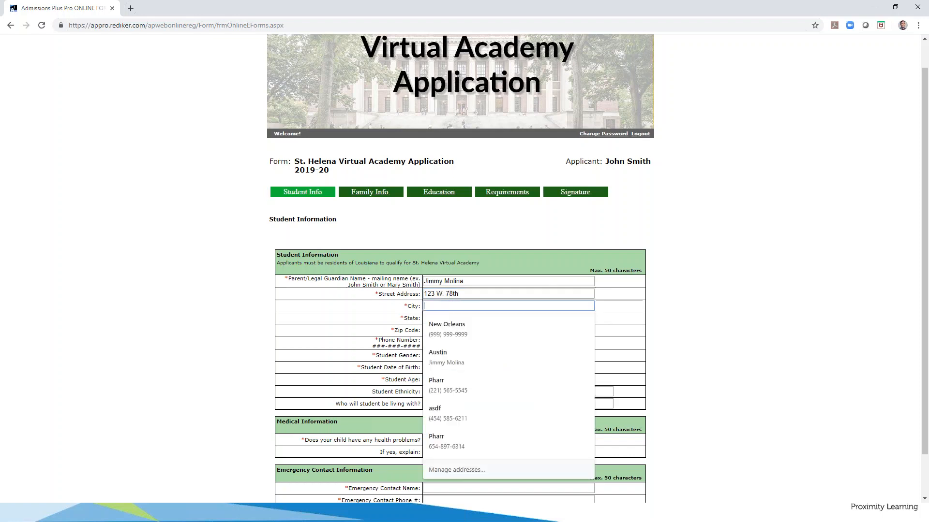
click(454, 327)
scroll(447, 296, down, 1)
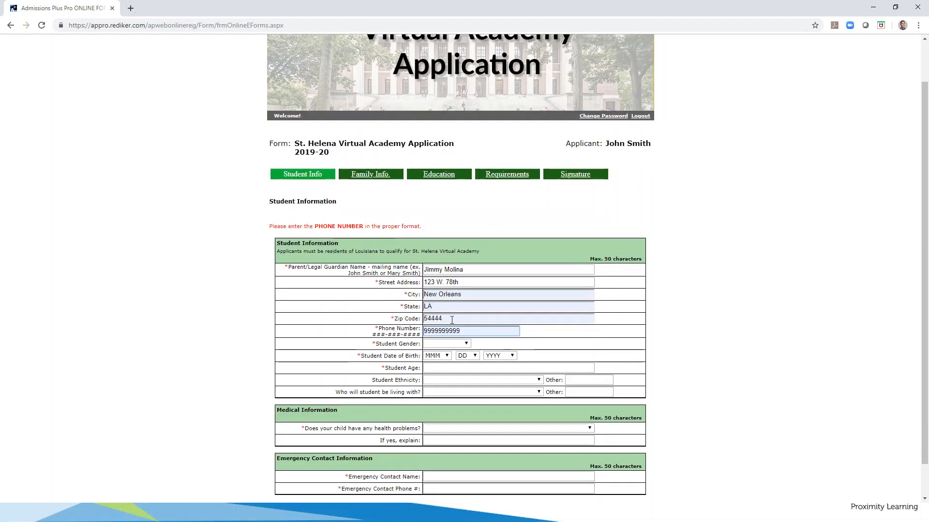
drag(462, 331, 421, 337)
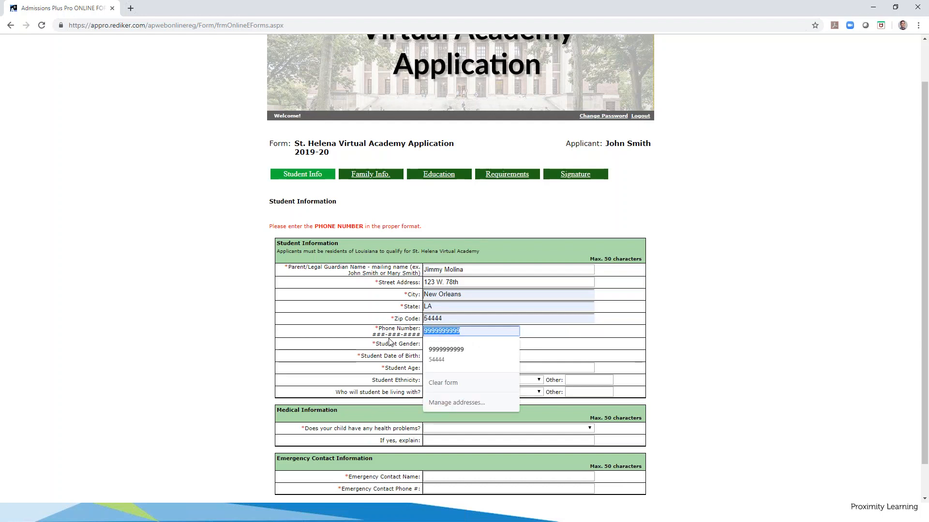
text(111)
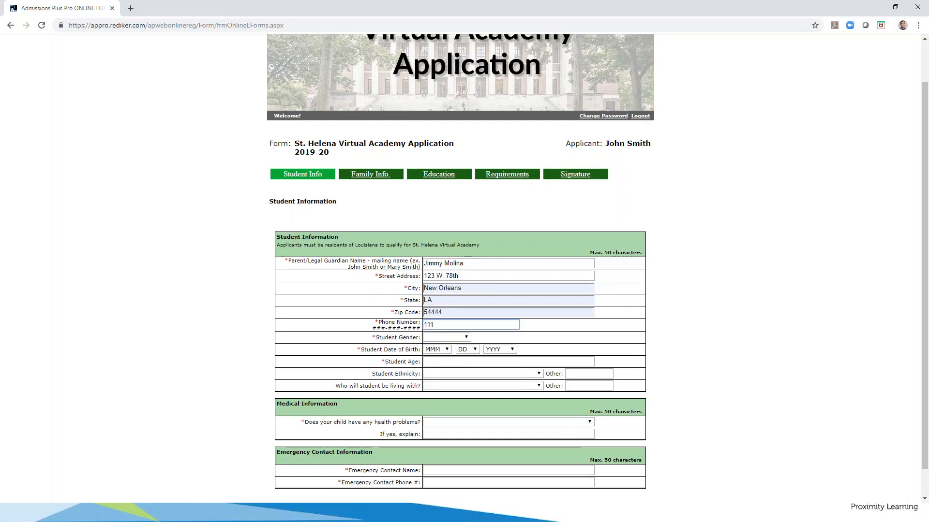
text(-222-4444)
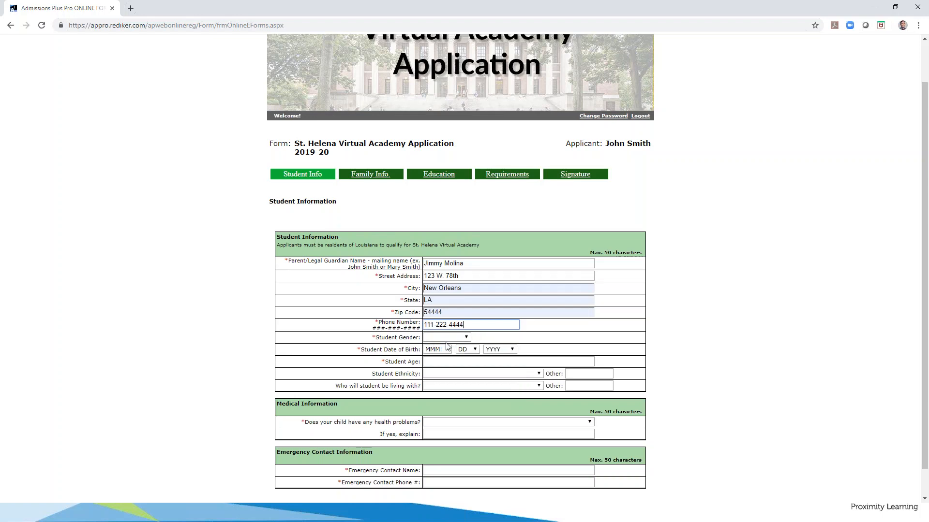
Set gender Male, birth date Aug 12 2004, and age 15
click(468, 338)
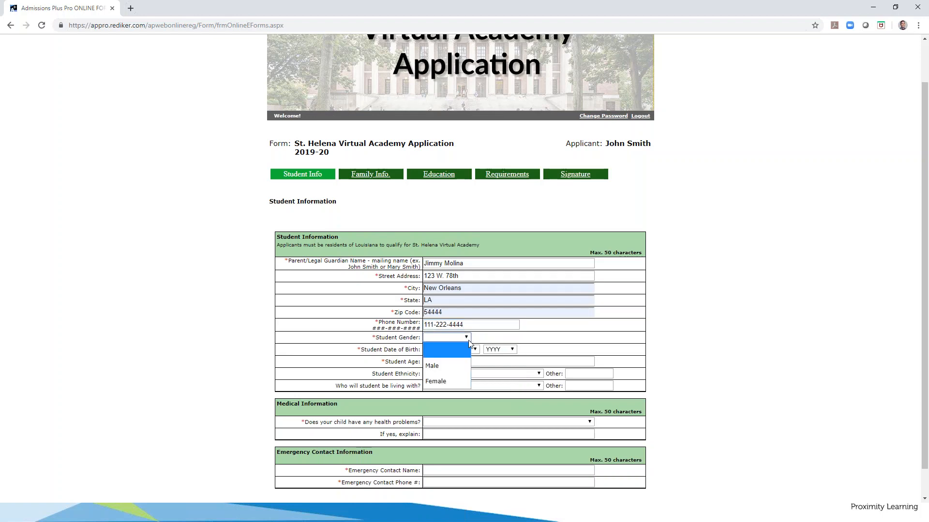
click(445, 368)
click(445, 350)
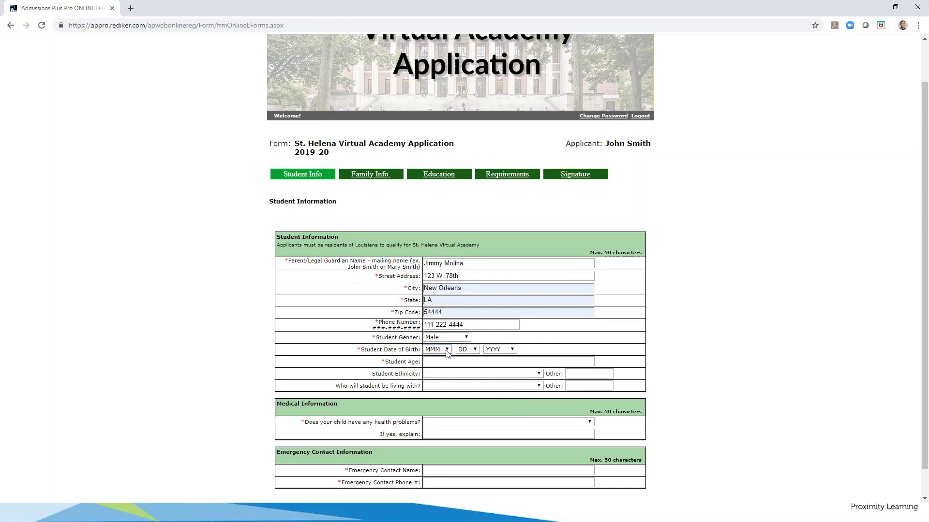
click(437, 270)
click(469, 349)
click(469, 236)
click(499, 350)
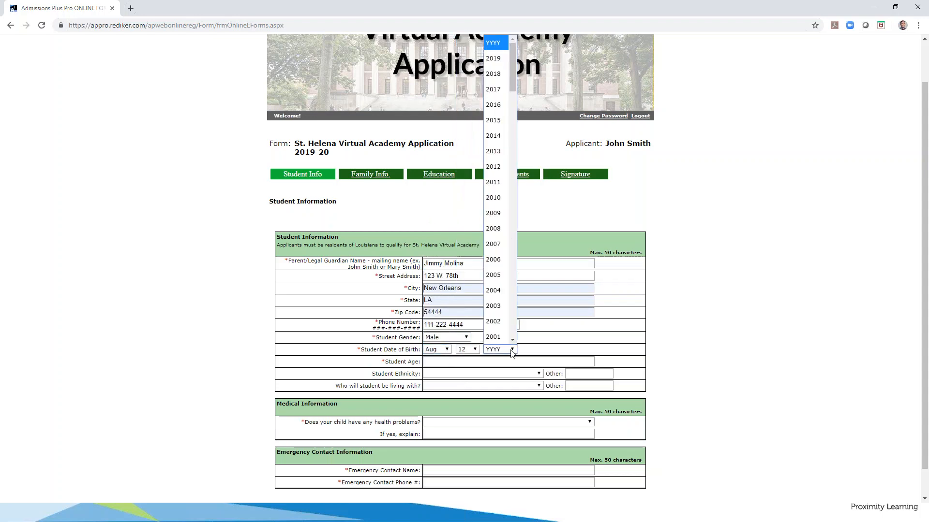
click(498, 305)
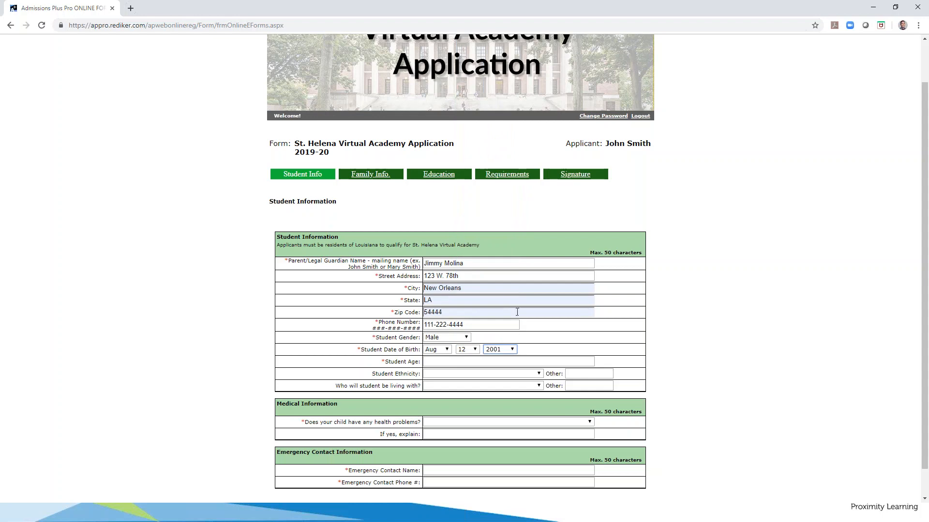
click(519, 362)
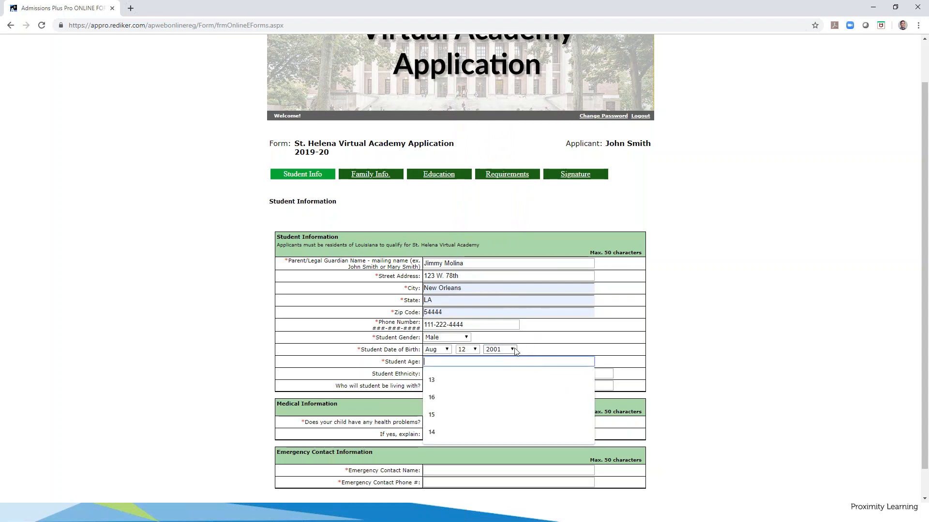
click(513, 349)
click(501, 297)
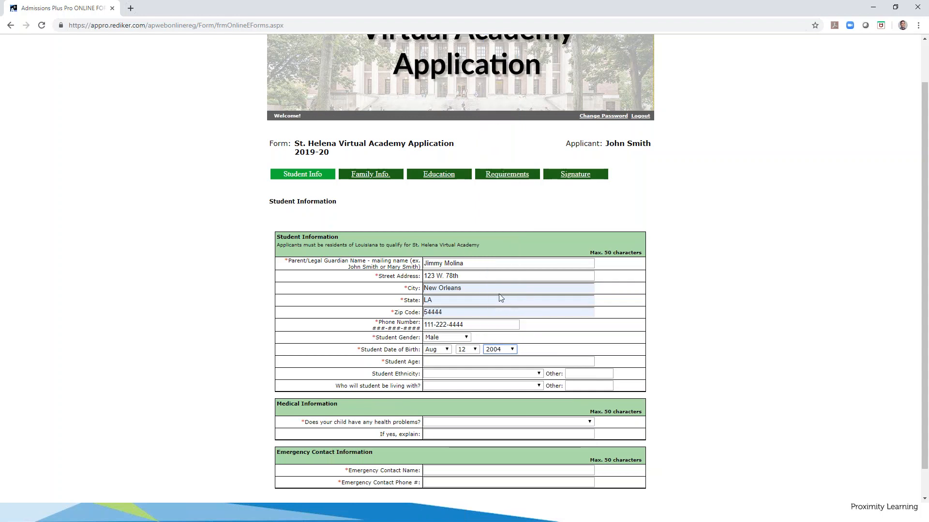
click(488, 361)
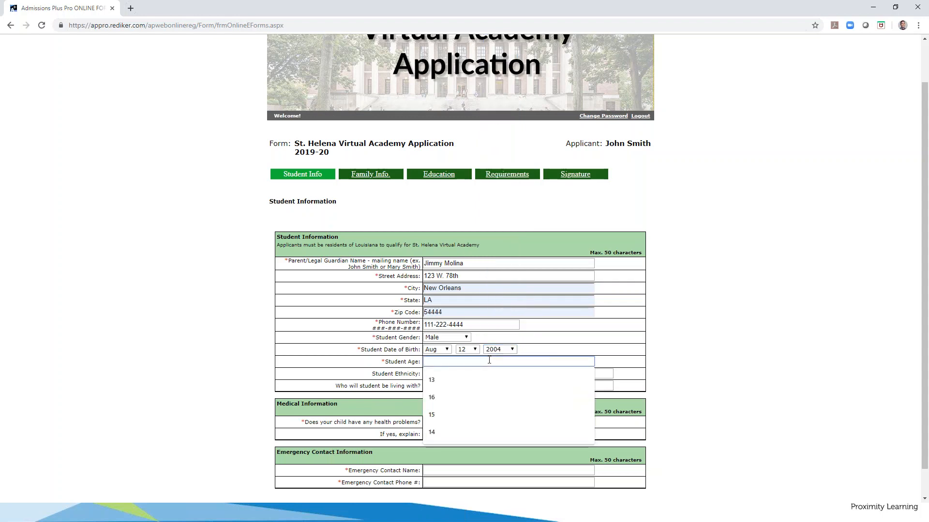
text(15)
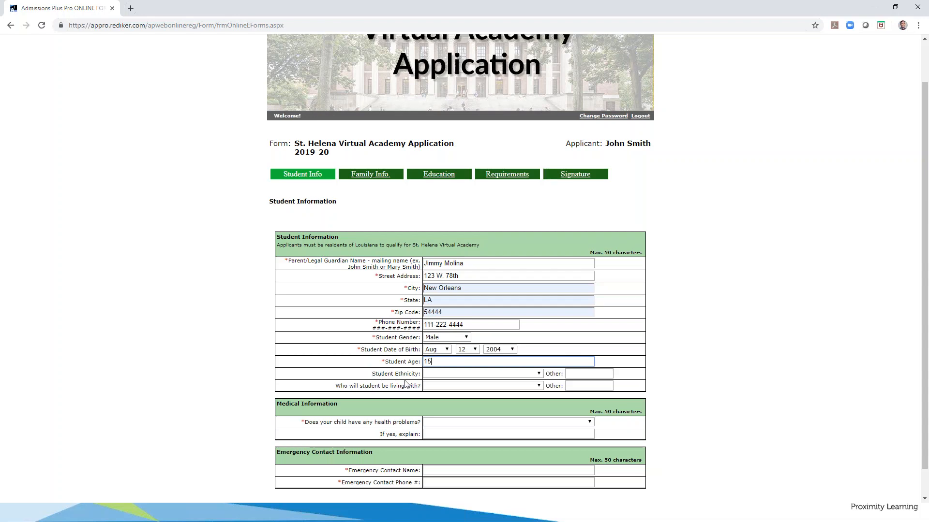
Set ethnicity to Hispanic and enter 'Aunt' as the Other living-with option
click(539, 375)
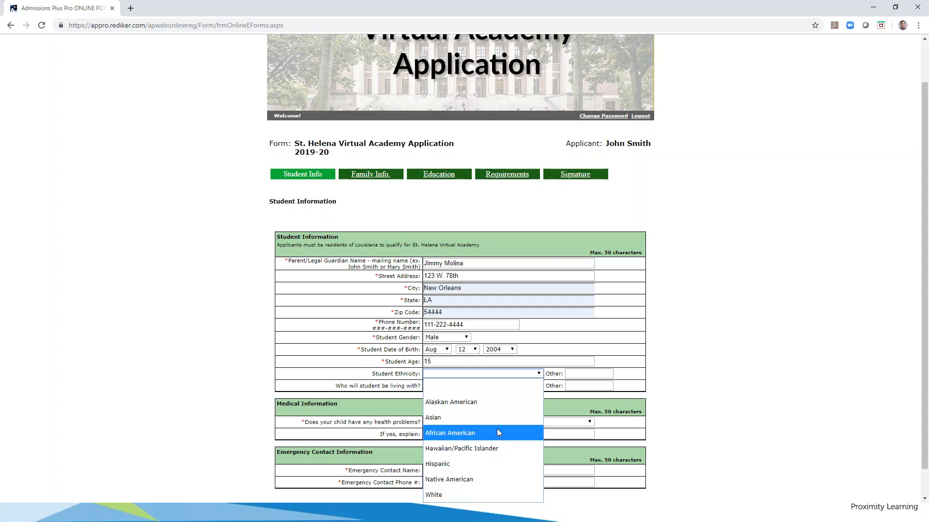
click(464, 465)
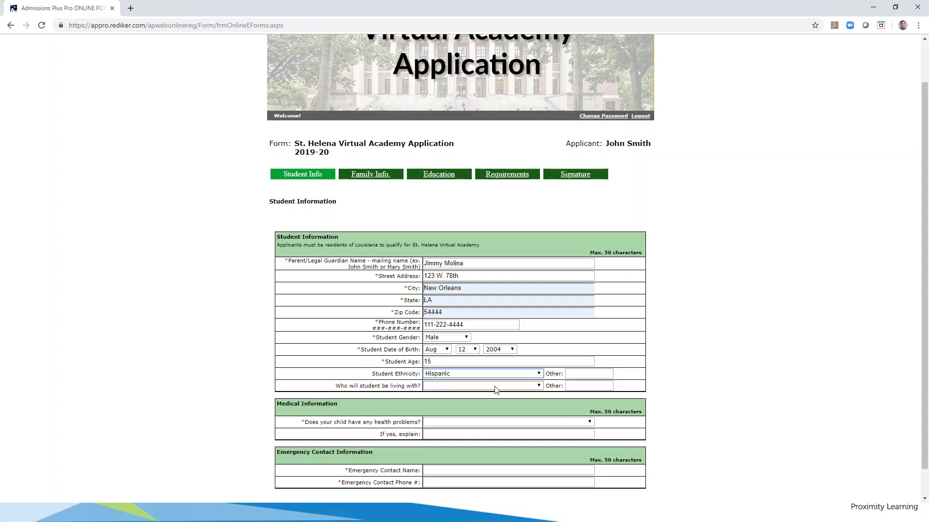
click(538, 386)
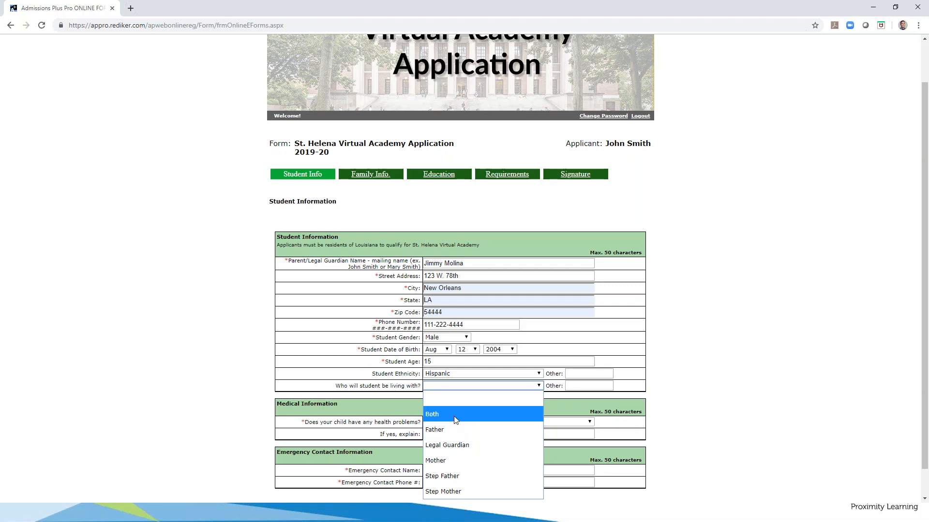
click(583, 386)
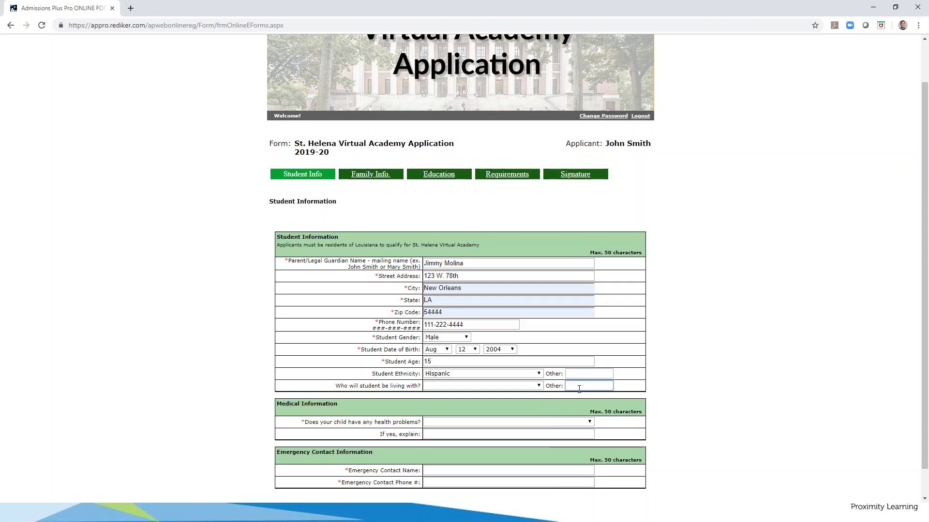
text(Aunt)
Answer No to health problems and enter 'vision complications' as the explanation
scroll(453, 413, down, 1)
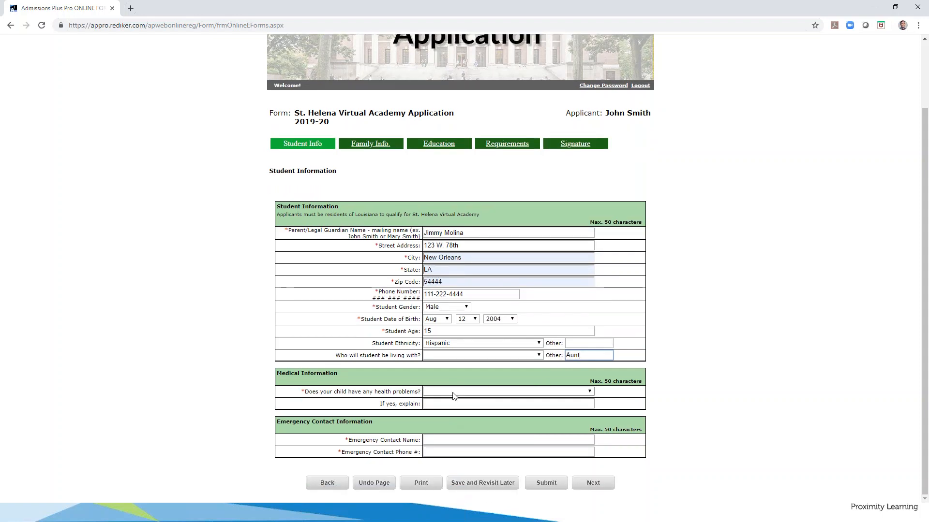
click(454, 396)
click(451, 391)
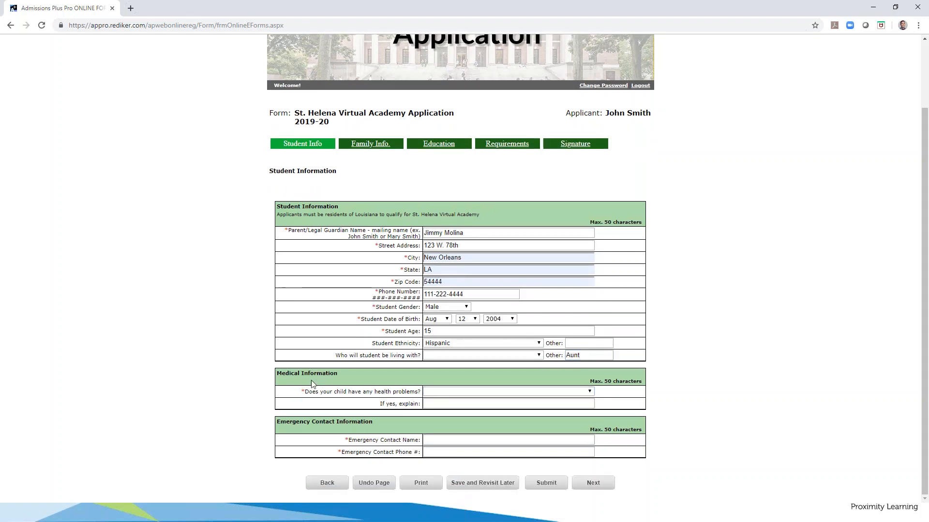
click(460, 393)
click(454, 437)
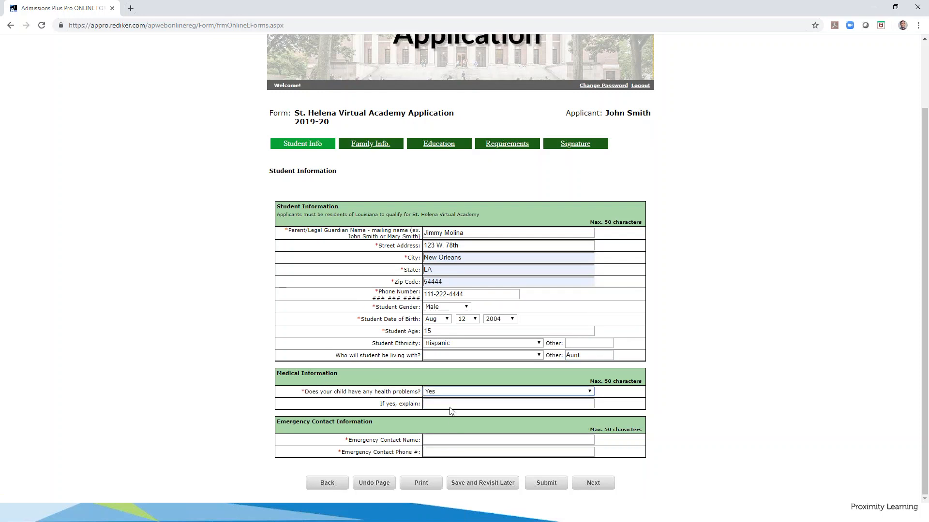
click(452, 392)
click(451, 417)
click(461, 393)
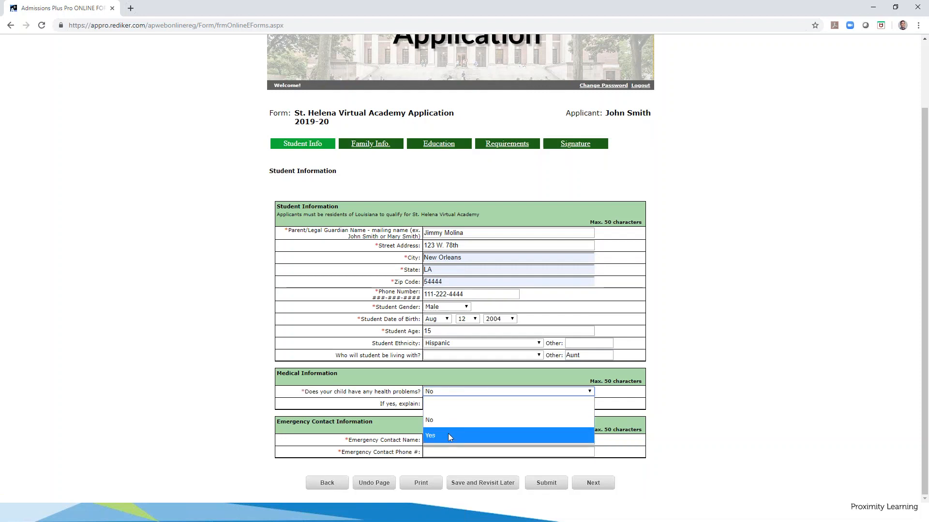
click(400, 405)
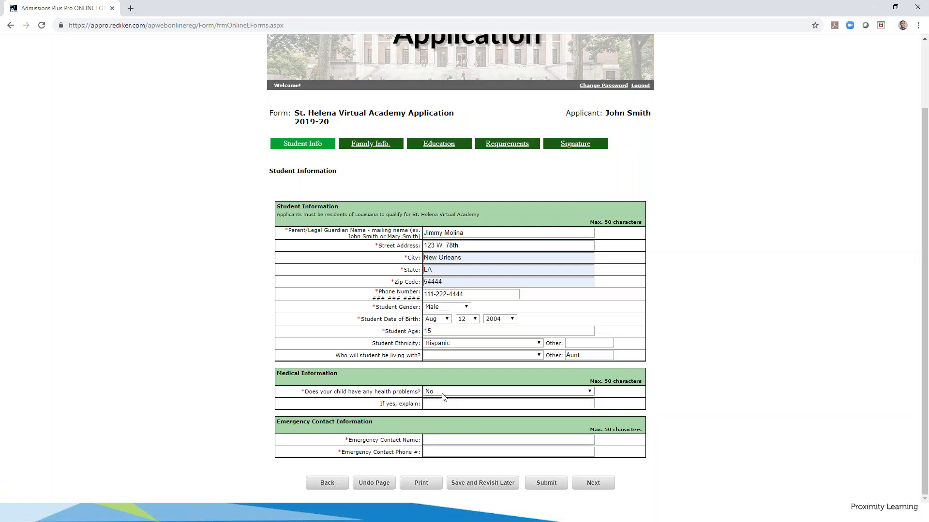
click(433, 406)
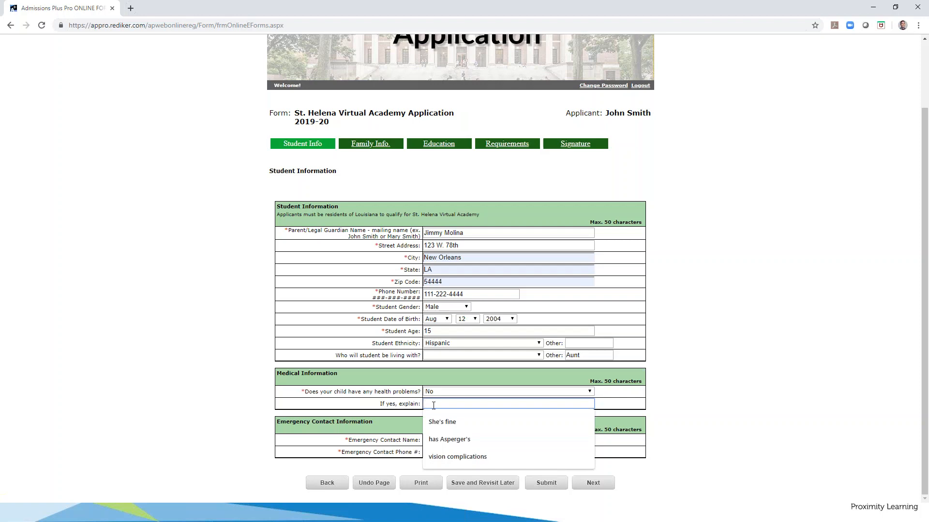
click(465, 455)
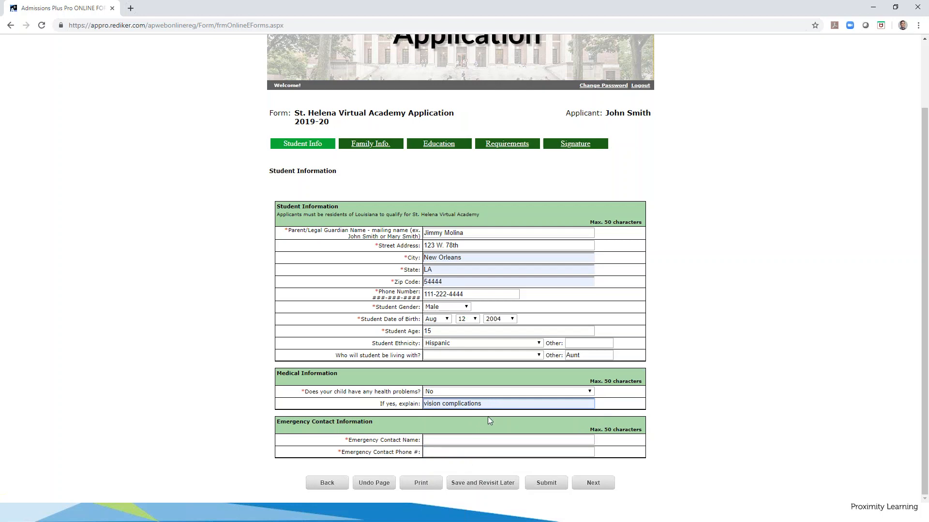
click(366, 425)
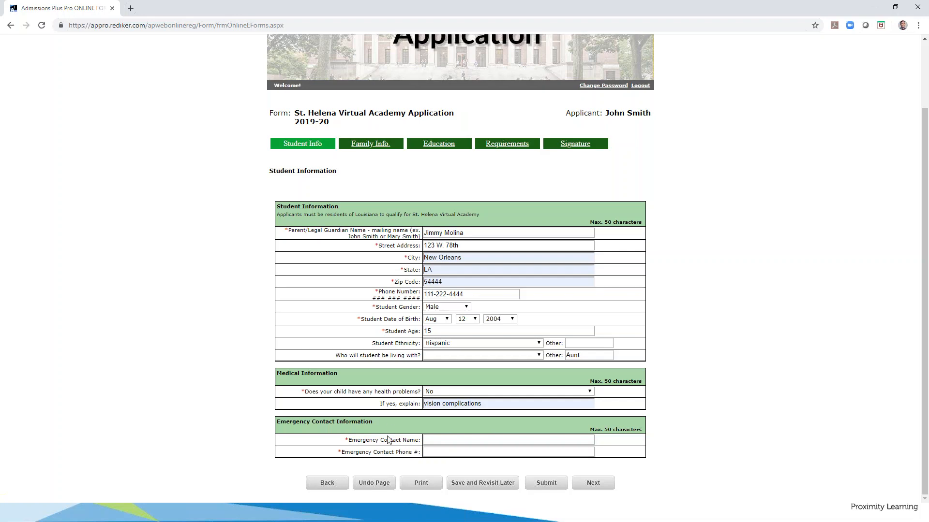
Fill in the emergency contact's full name and phone number, then save and continue
click(447, 441)
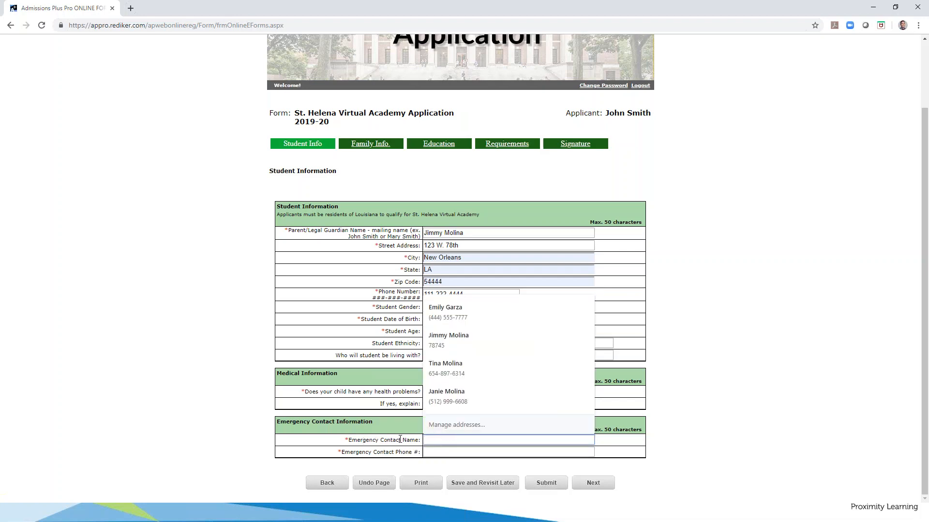
click(348, 270)
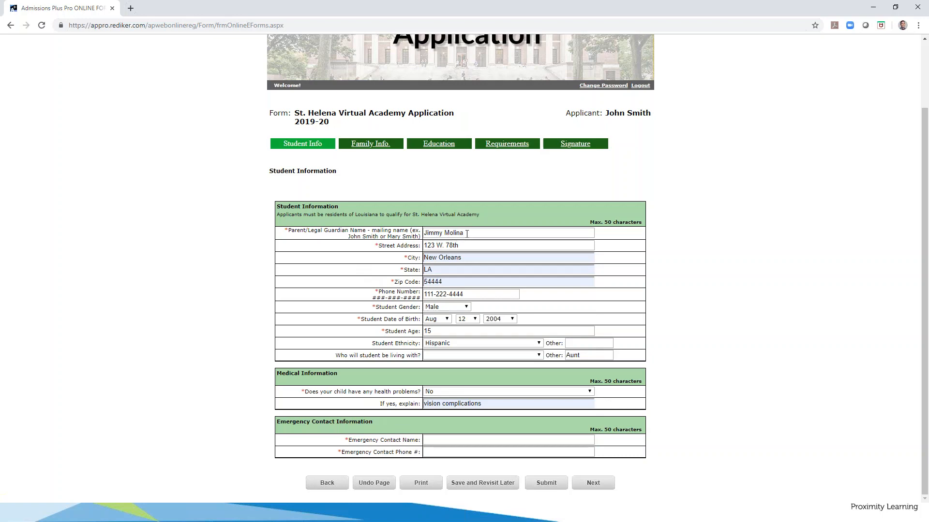
click(438, 442)
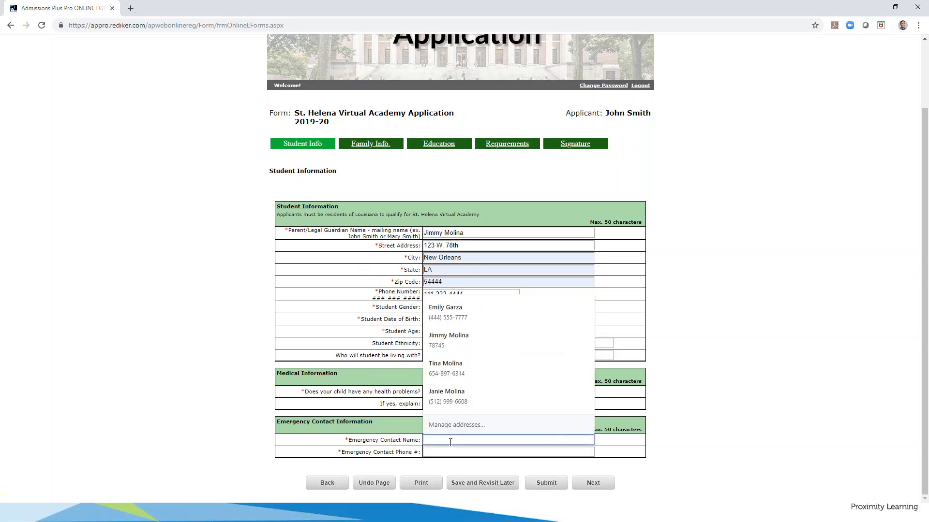
click(399, 440)
click(437, 439)
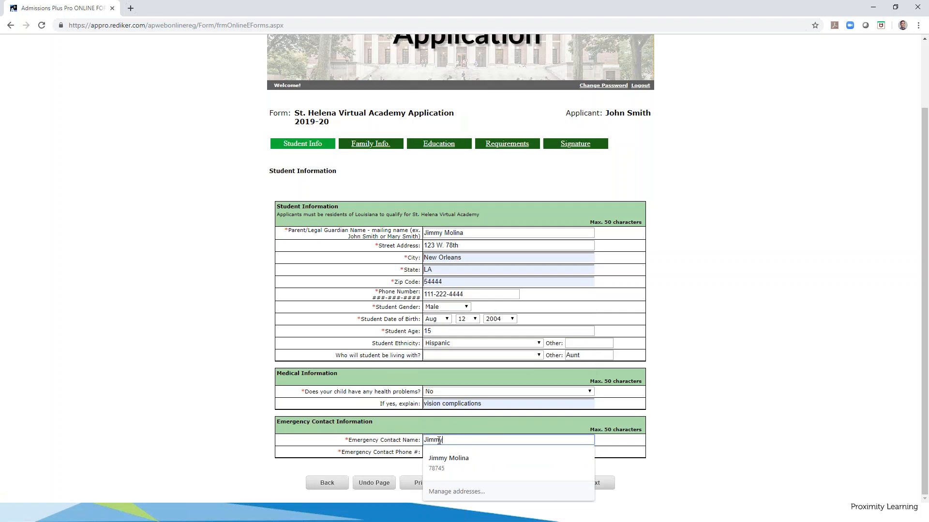
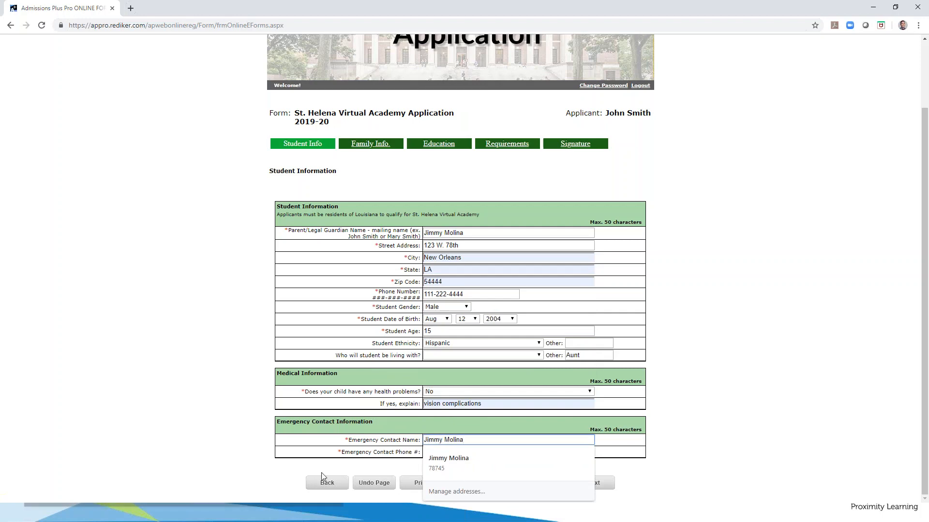
click(433, 450)
text(111)
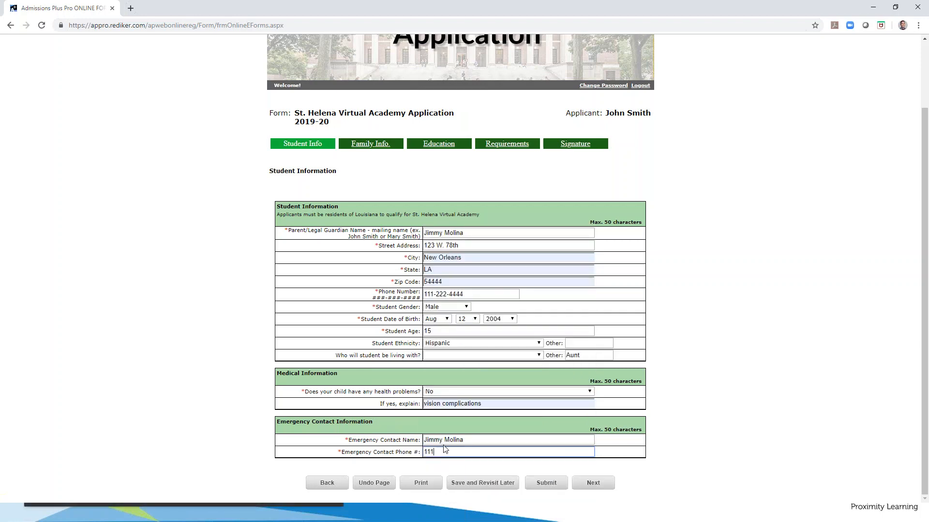
text(-222-3333)
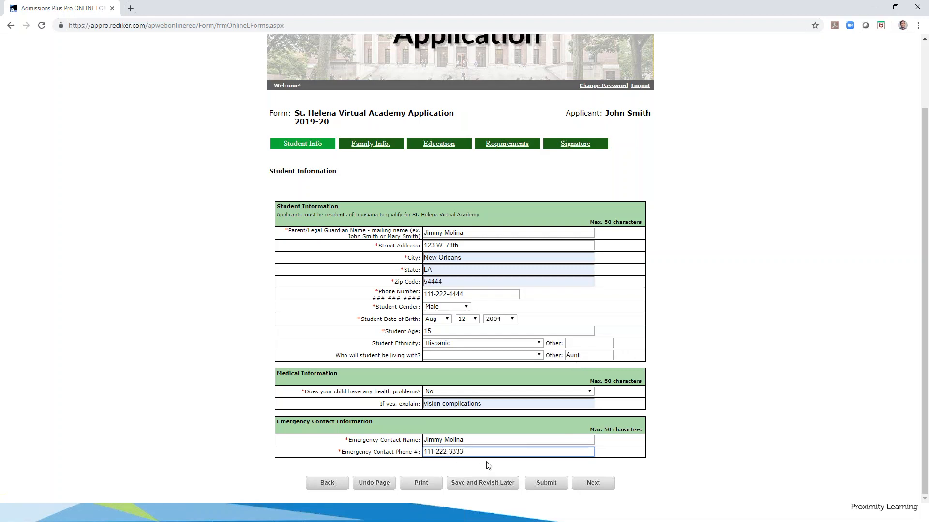
click(596, 483)
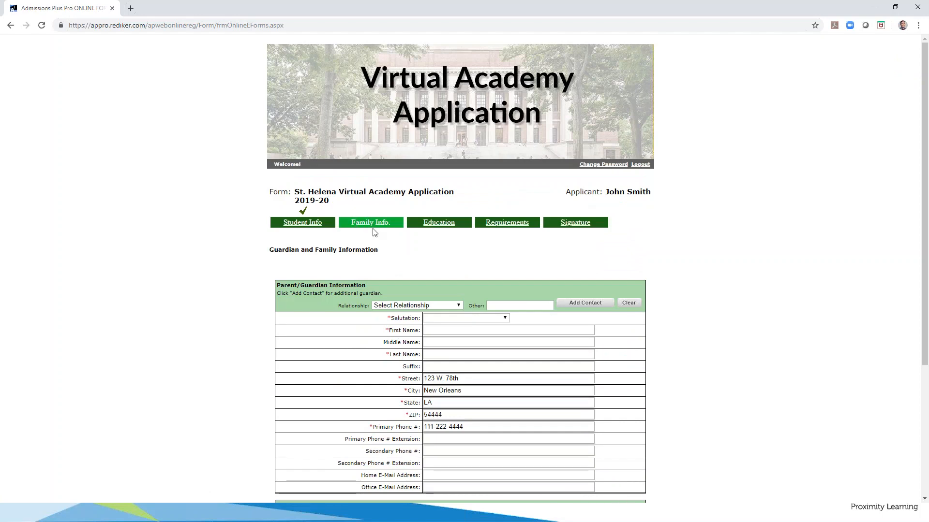
Set the guardian relationship to Mother with salutation Mrs
scroll(375, 232, down, 1)
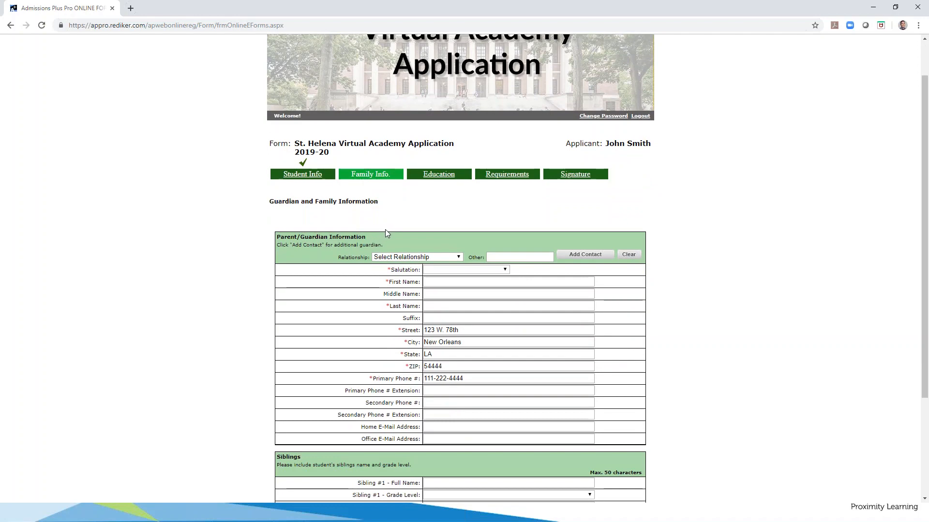
scroll(386, 232, down, 1)
scroll(380, 237, up, 1)
click(457, 257)
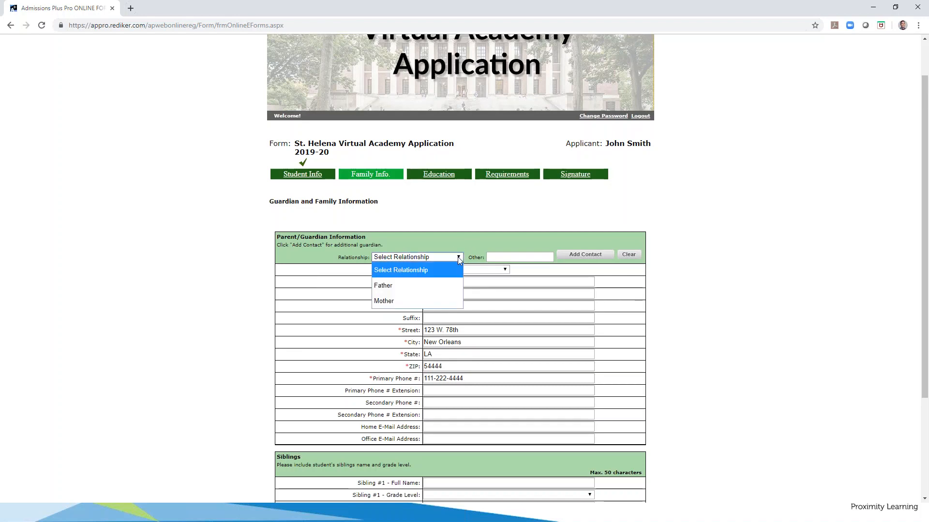
click(419, 301)
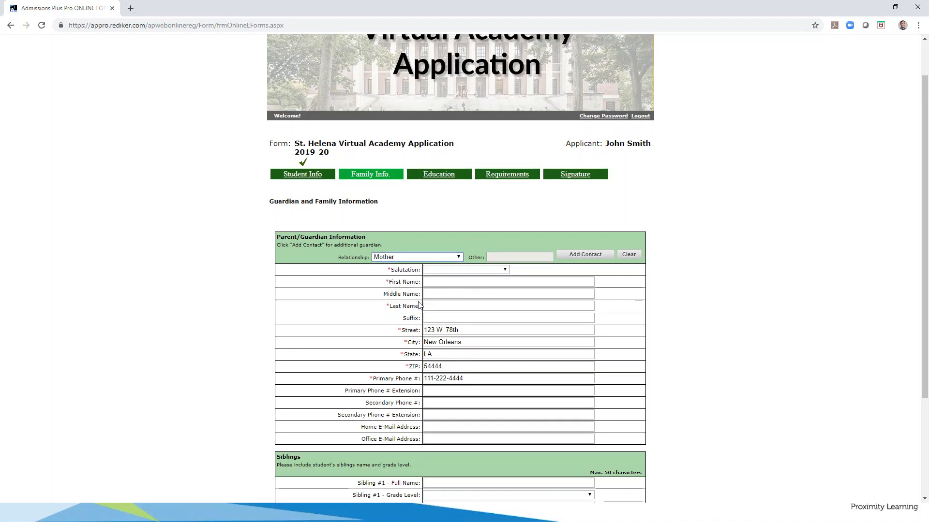
click(435, 270)
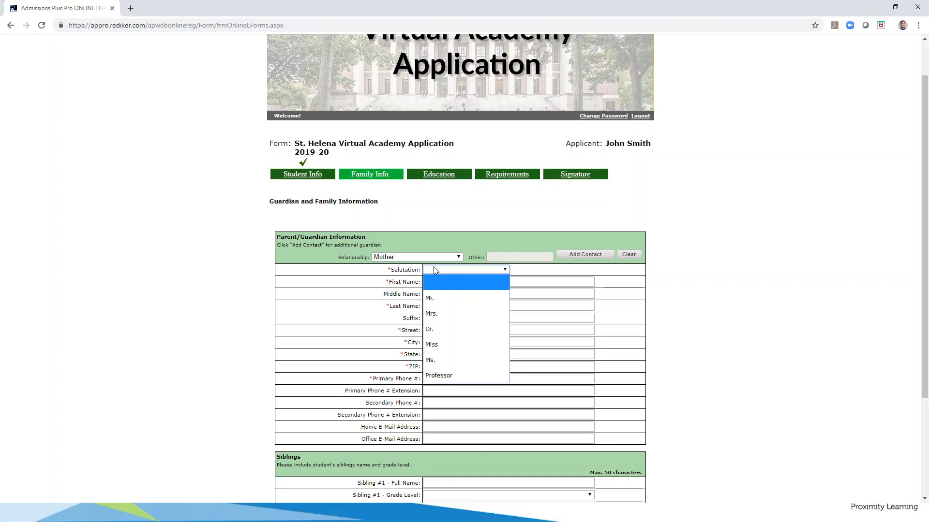
click(440, 312)
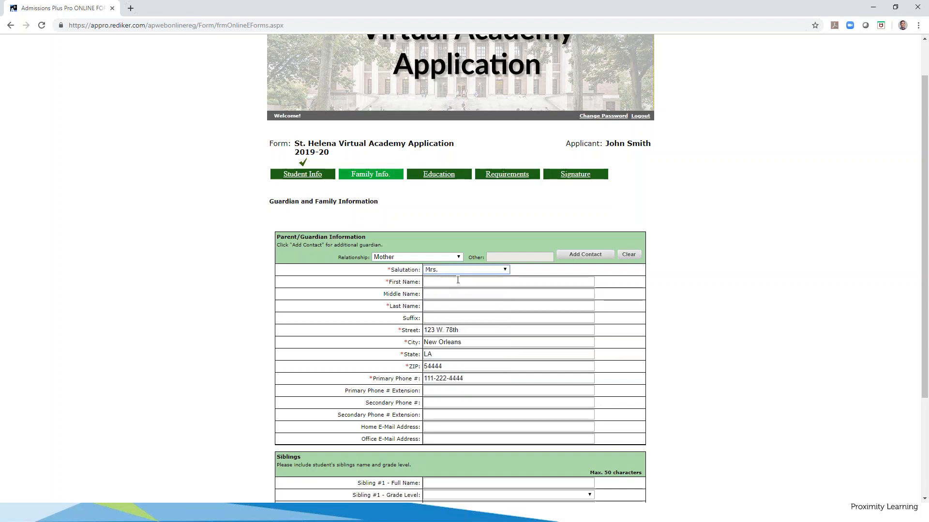
click(497, 257)
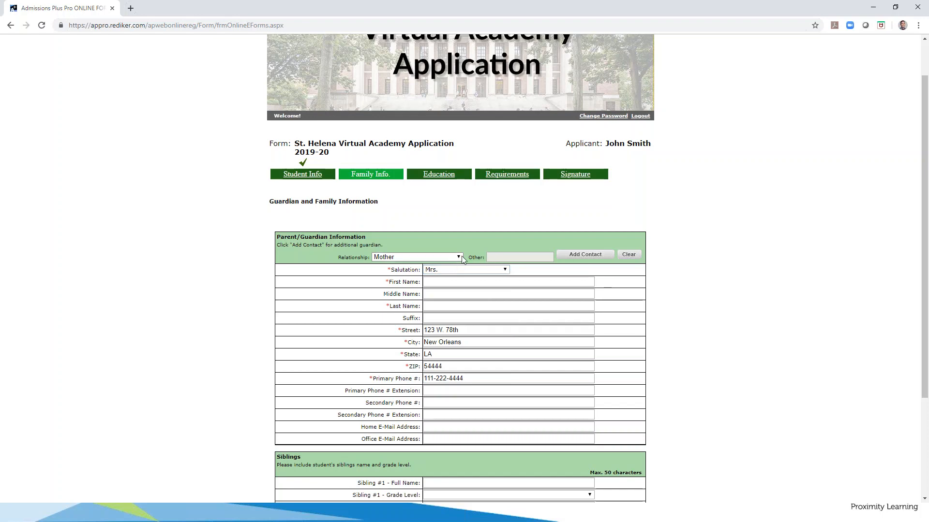
click(462, 259)
click(438, 266)
click(516, 258)
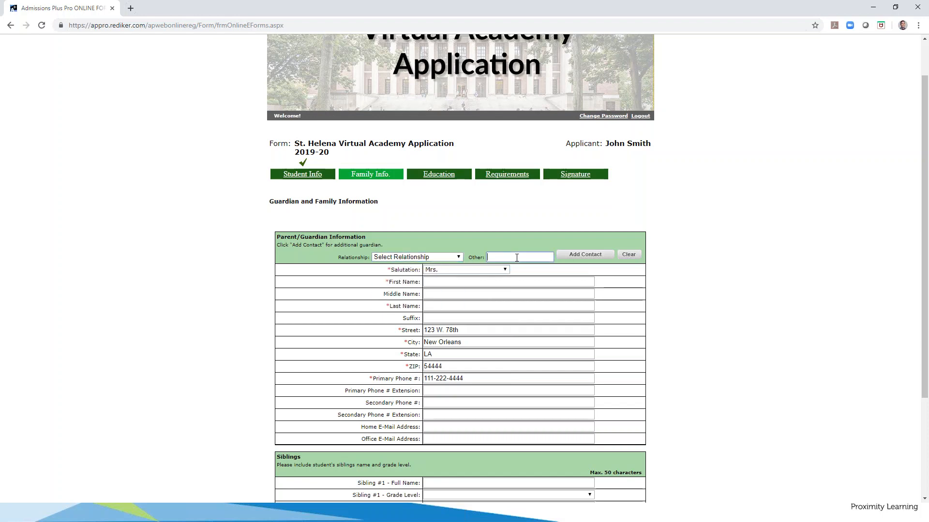
click(414, 257)
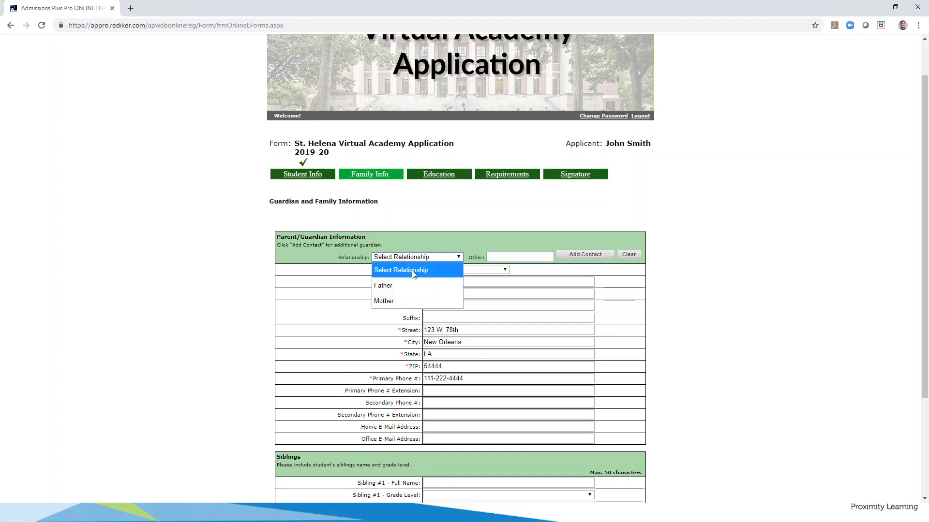
click(414, 301)
Enter the mother's first and last names
click(436, 285)
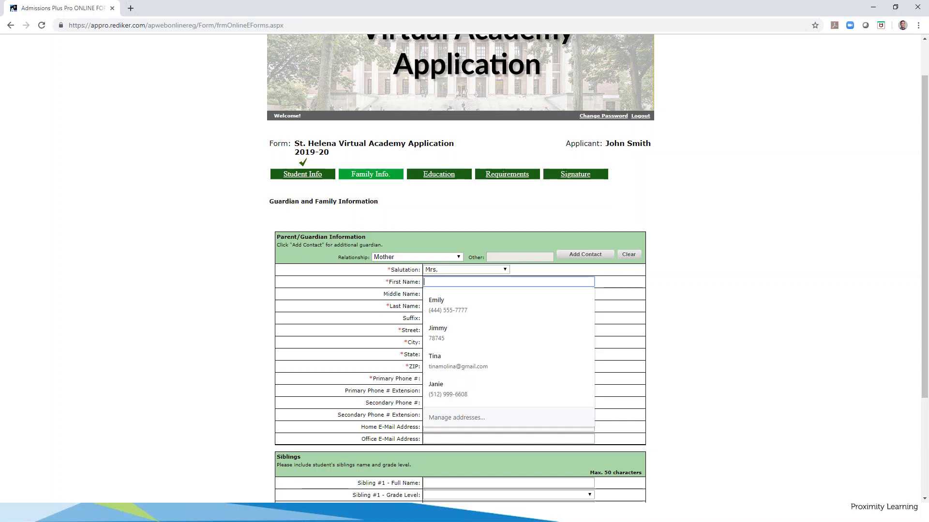
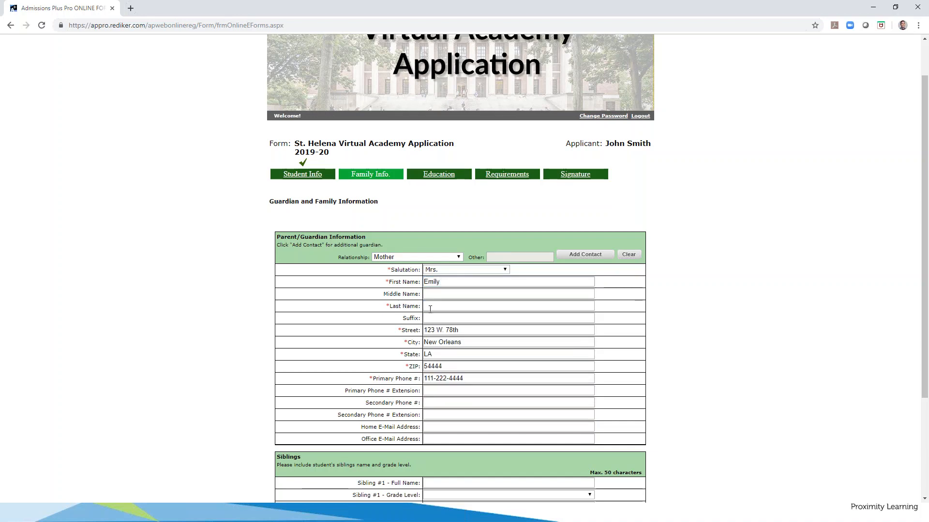
click(471, 302)
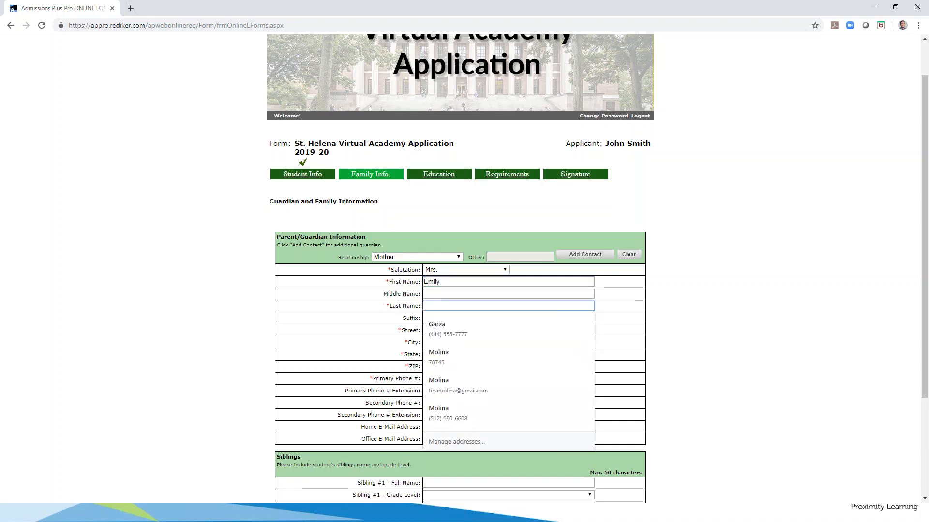
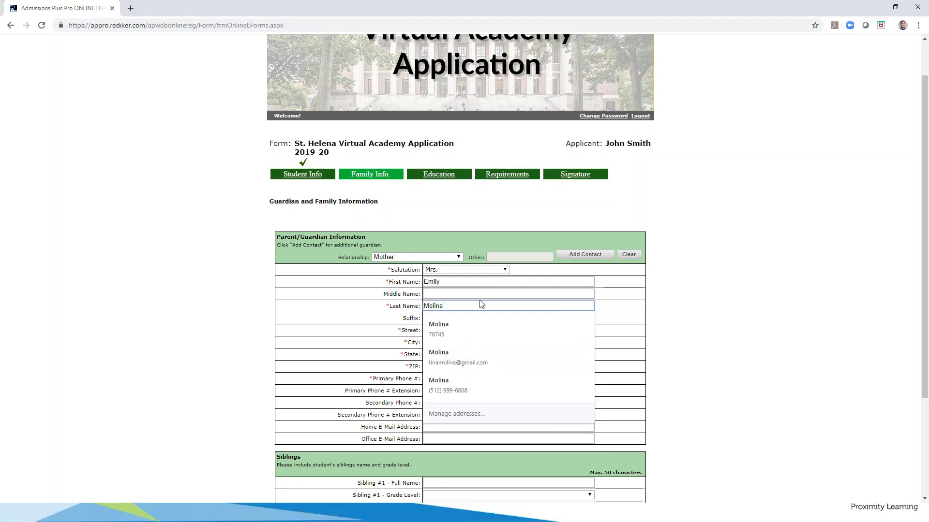
click(335, 316)
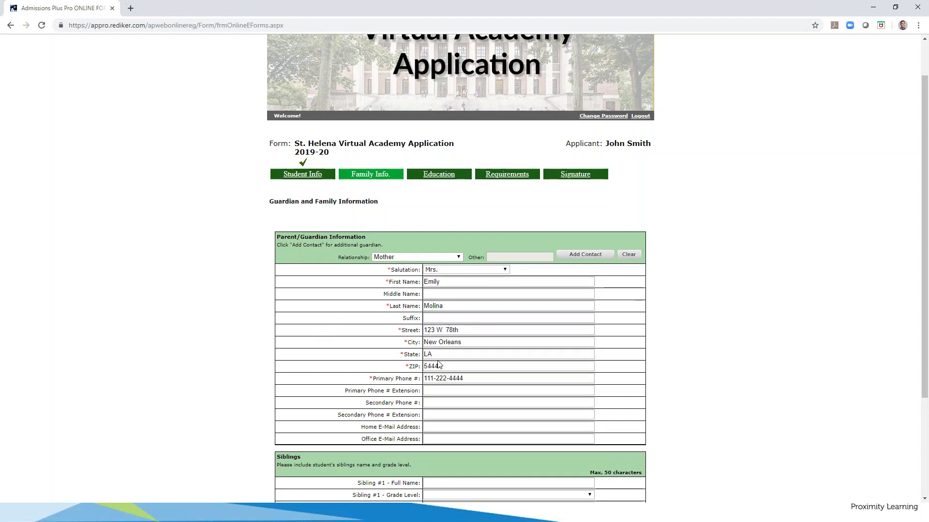
Leave the guardian's home e-mail blank, dismissing the autofill suggestions
scroll(385, 366, down, 1)
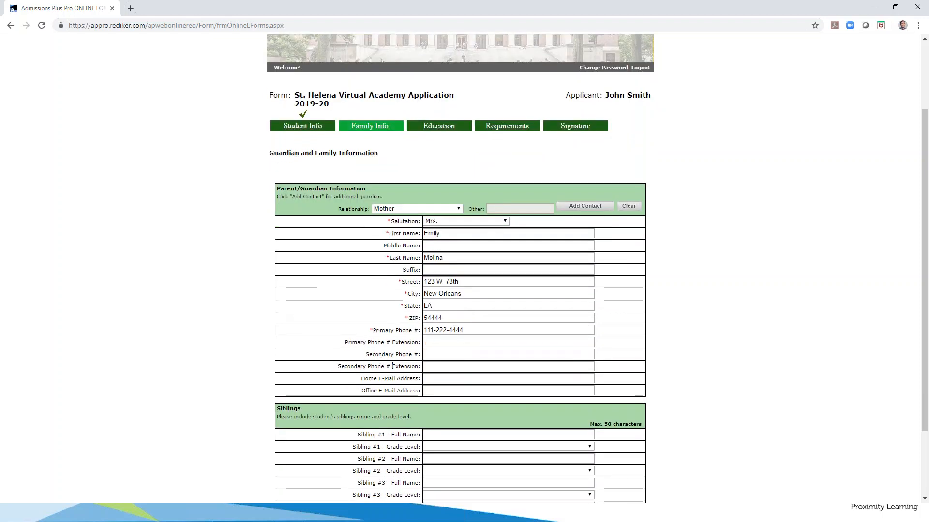
scroll(397, 318, down, 1)
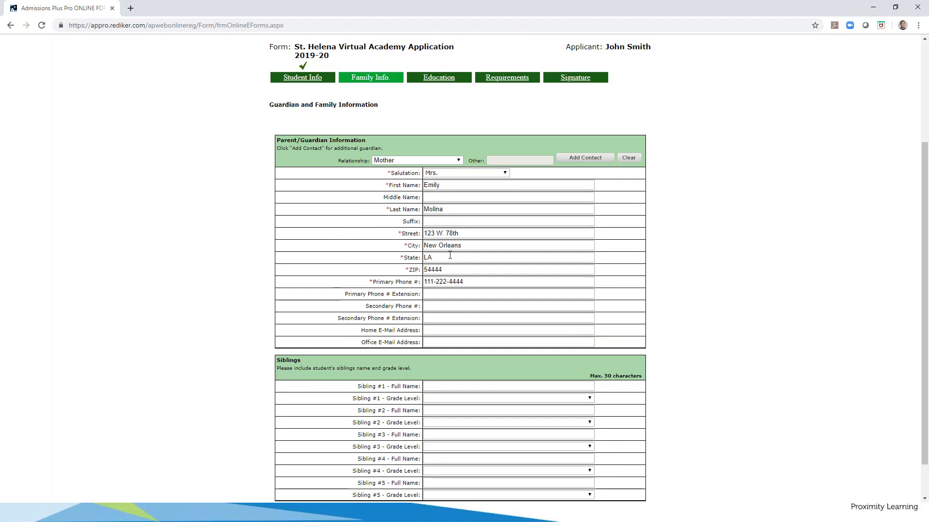
click(447, 331)
click(398, 345)
click(439, 330)
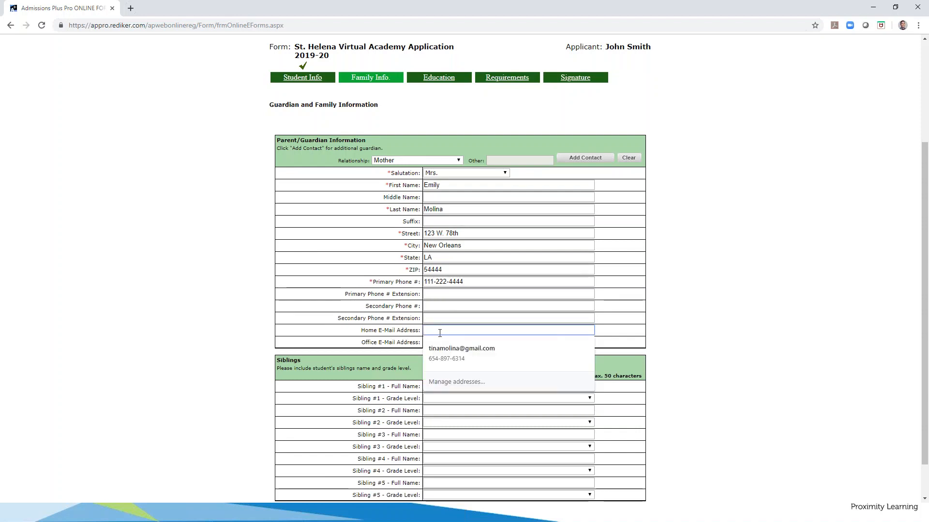
click(357, 290)
scroll(361, 297, down, 1)
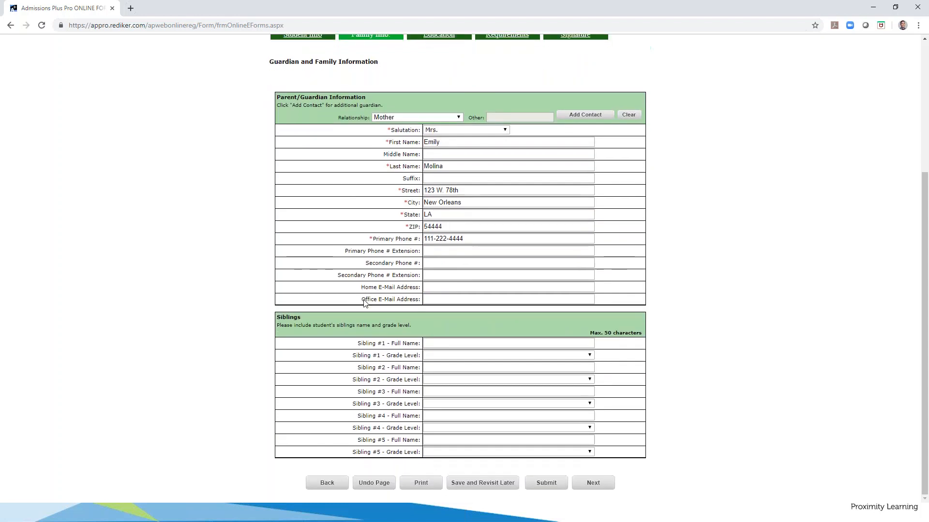
Record the first sibling's full name with grade level 2nd Grade and move on
click(492, 342)
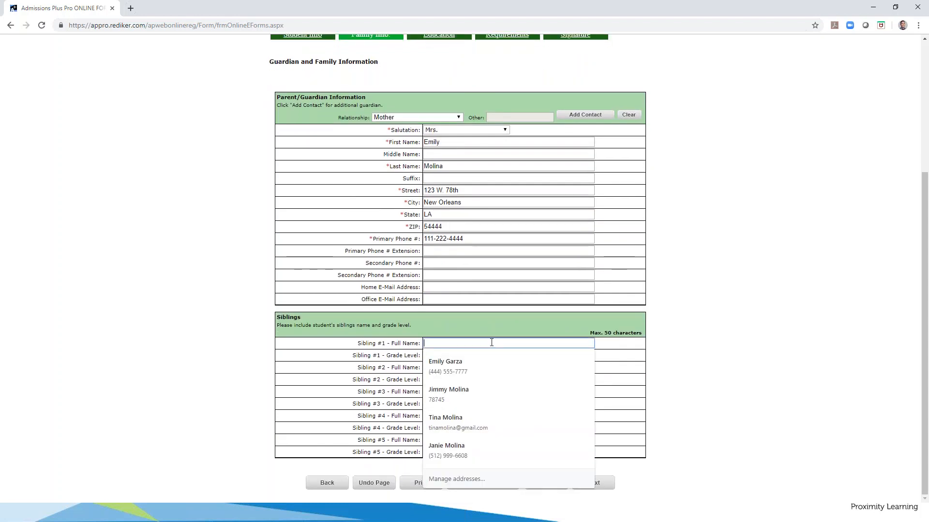
click(462, 334)
click(462, 343)
click(382, 440)
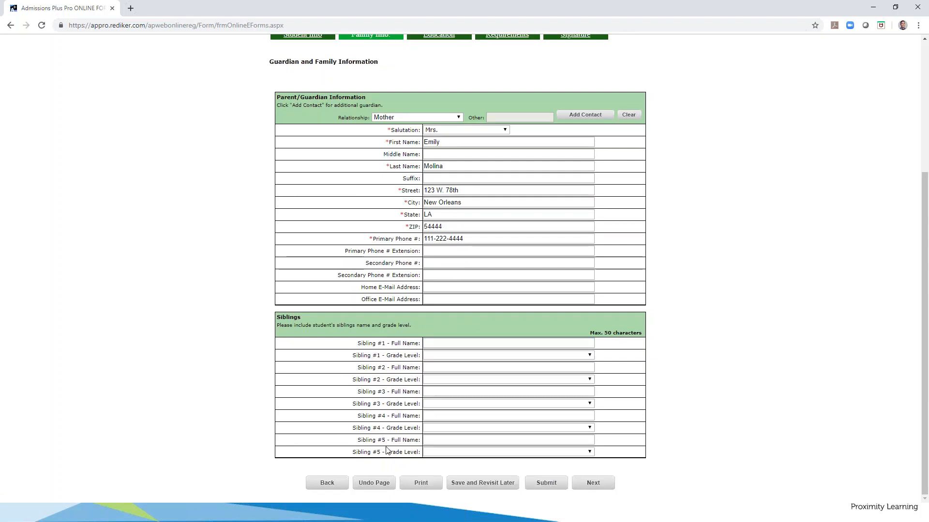
click(437, 344)
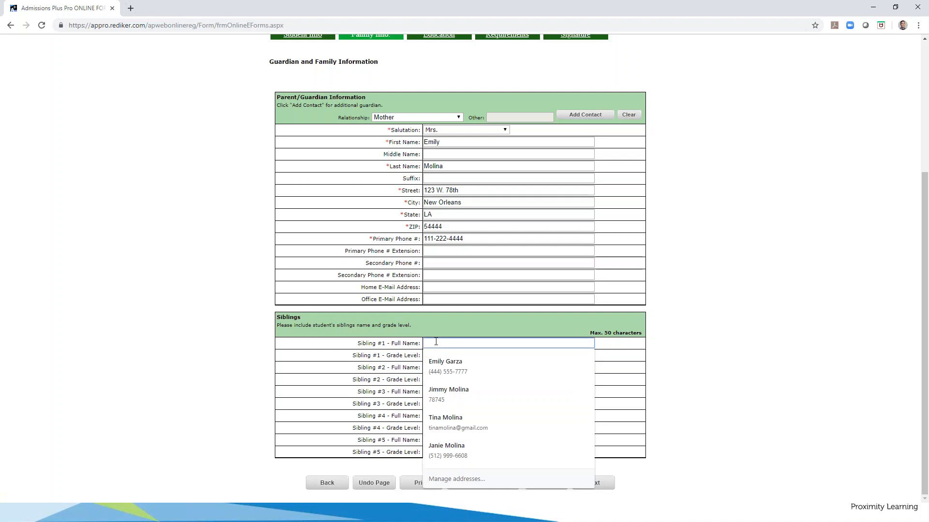
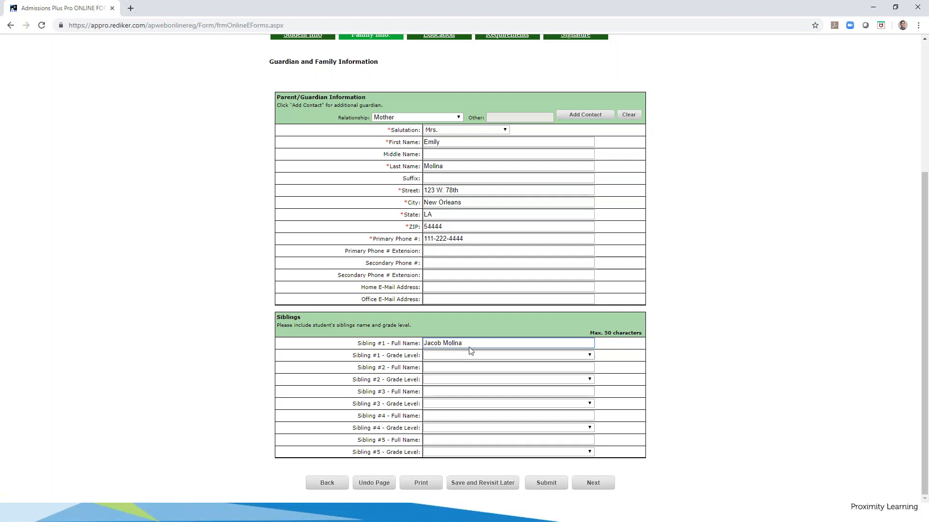
click(483, 357)
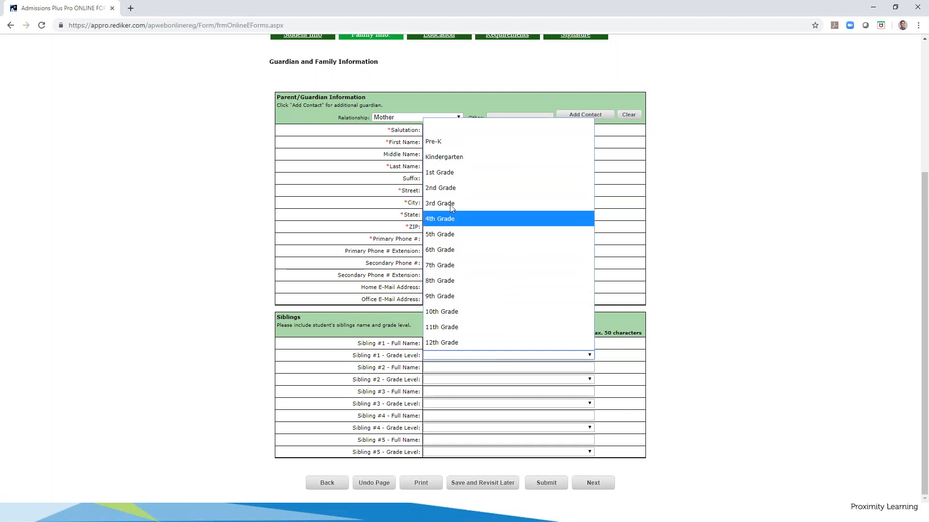
click(460, 188)
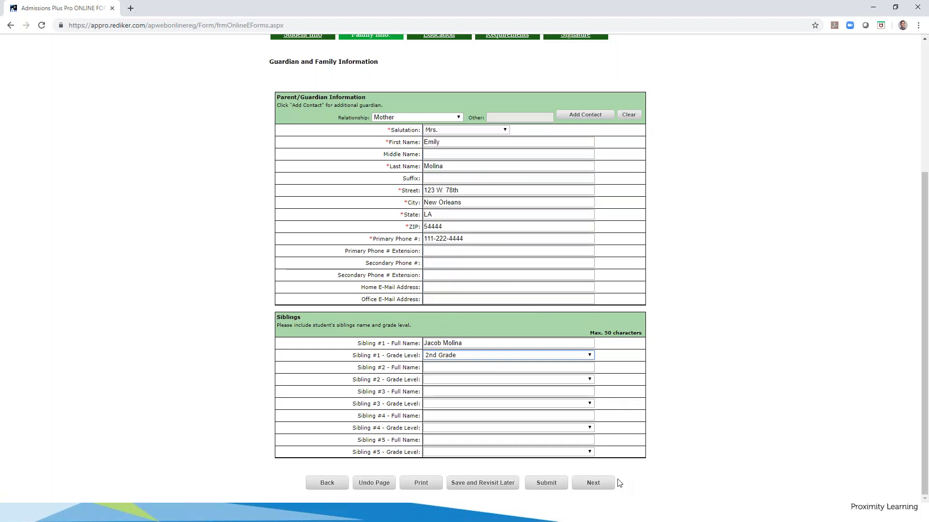
click(593, 484)
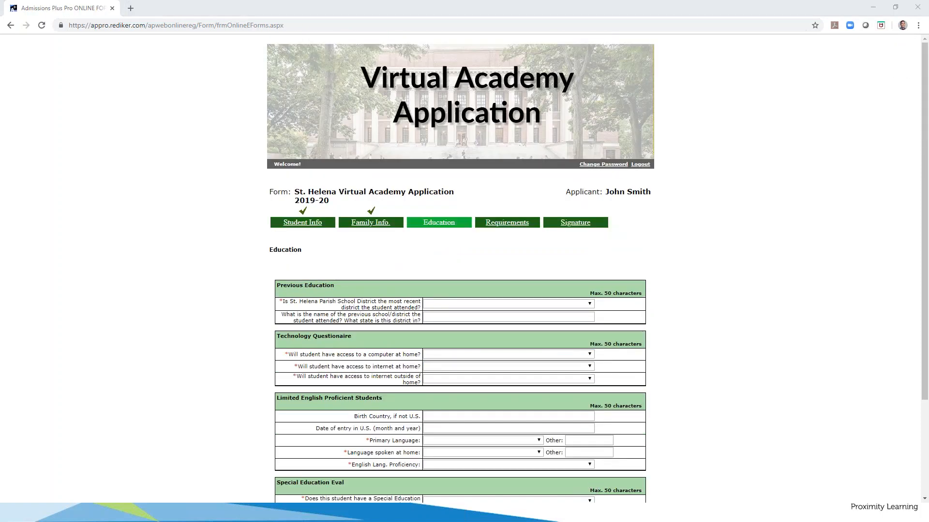
Answer No to whether the student's most recent district was St. Helena
scroll(488, 146, down, 1)
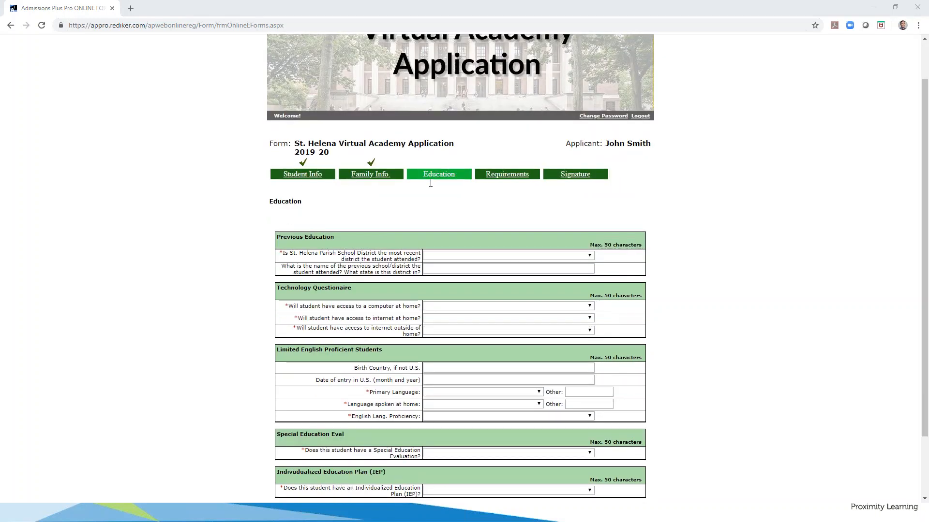
scroll(435, 177, down, 1)
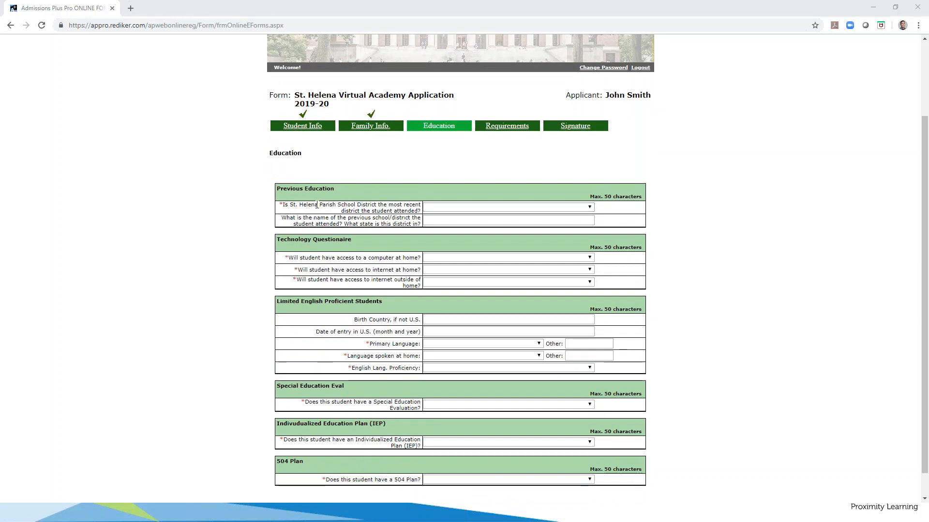
click(434, 208)
click(448, 251)
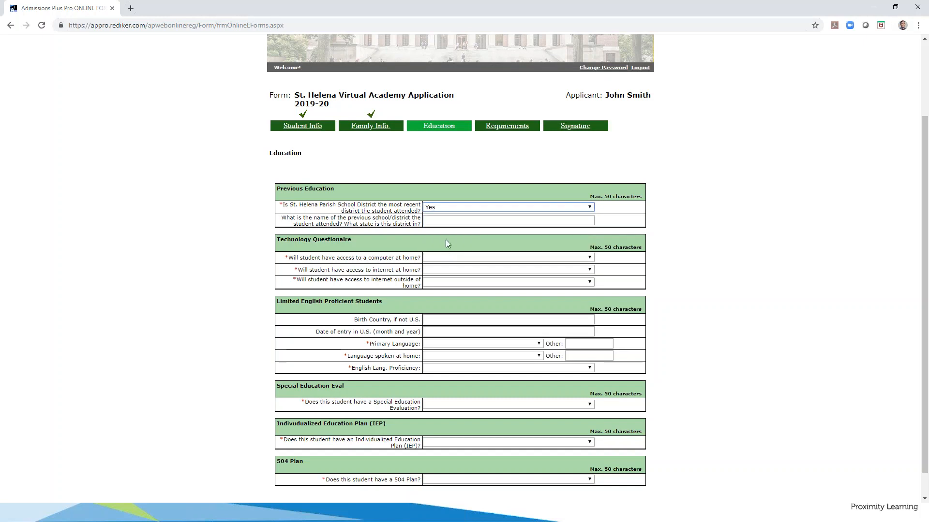
click(445, 212)
click(445, 235)
Enter 'XZY Parish, LA' as the previous school district
click(444, 219)
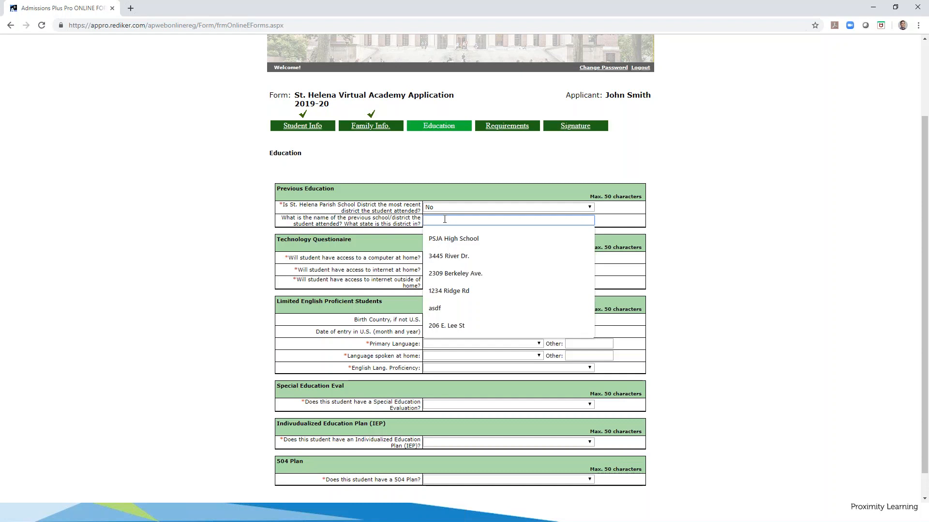
text(XZ)
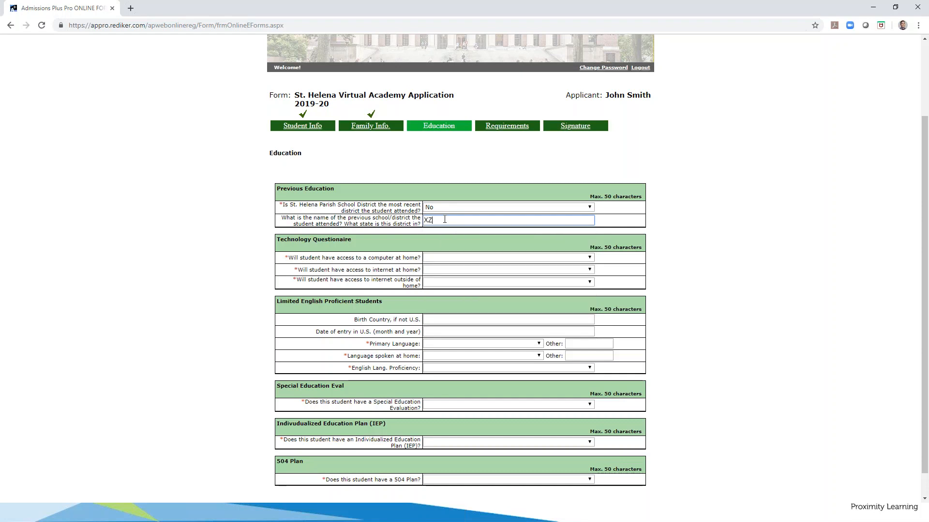
text(Y )
text(Paruis)
text(ish )
text( LA)
drag(469, 221, 424, 222)
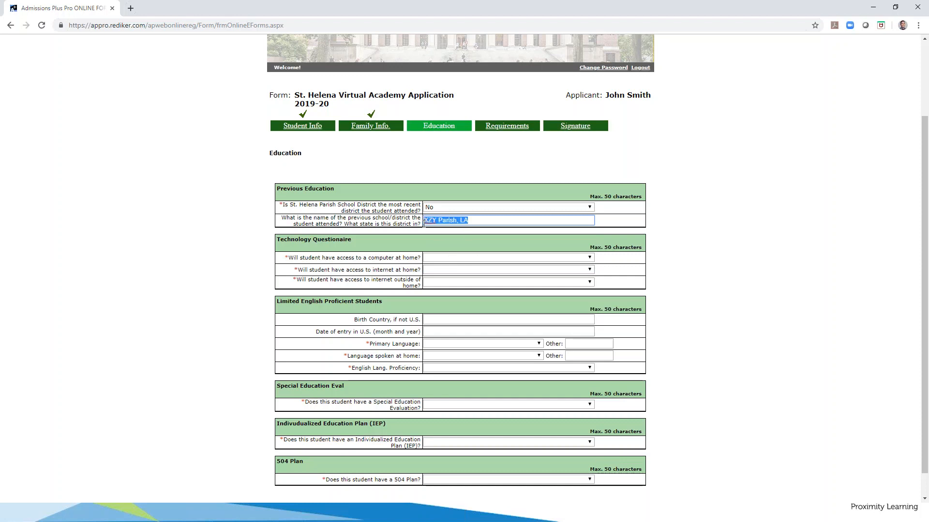
click(450, 257)
click(450, 257)
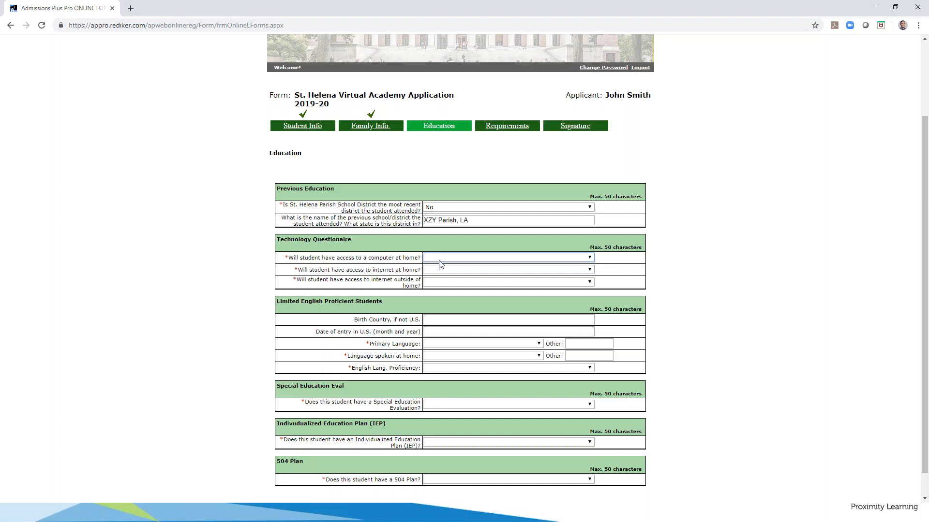
Answer No for computer access at home in the Technology Questionnaire
click(471, 259)
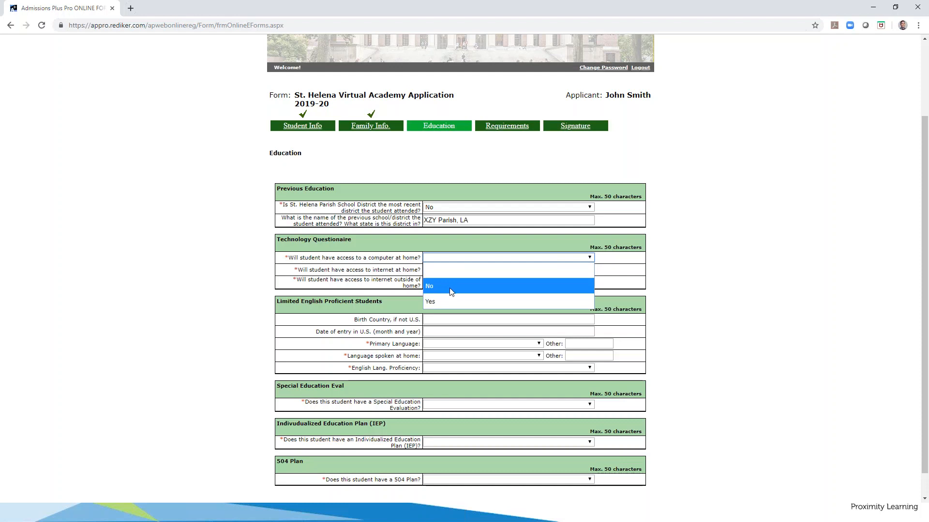
click(449, 286)
click(448, 258)
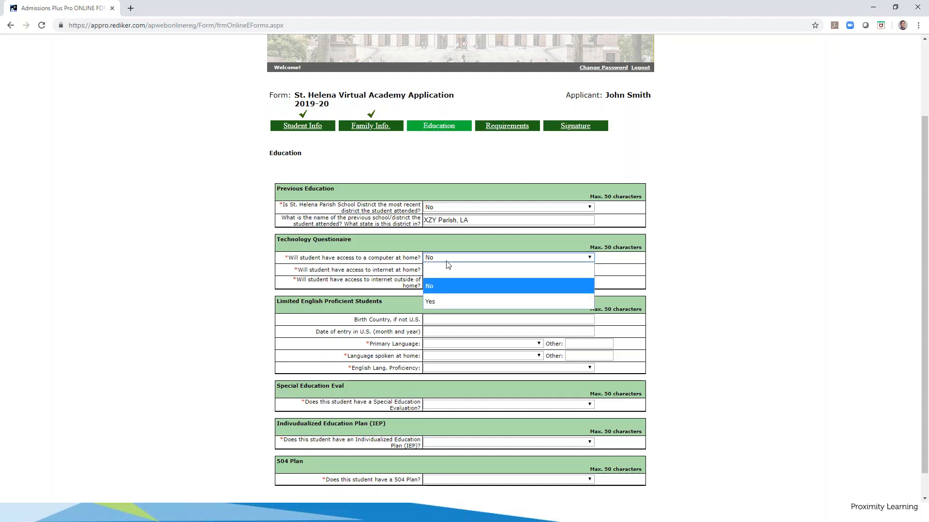
click(442, 301)
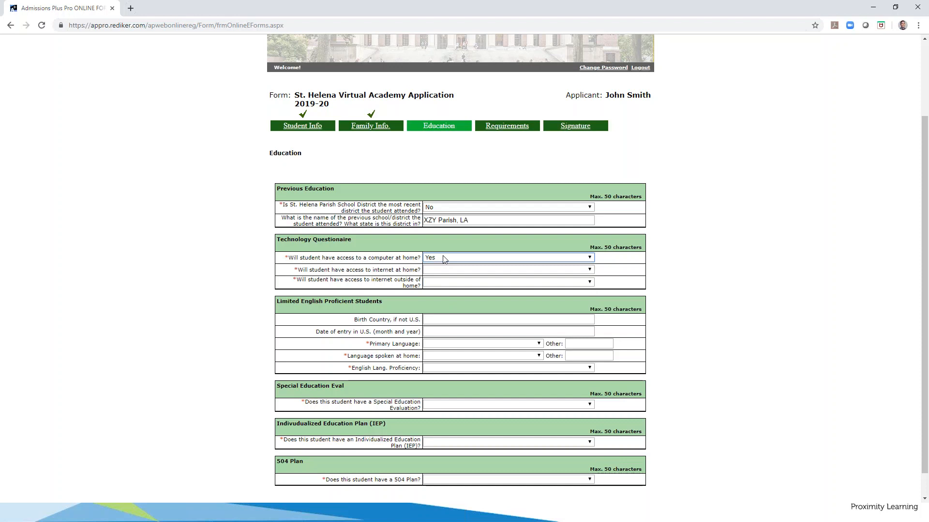
click(444, 259)
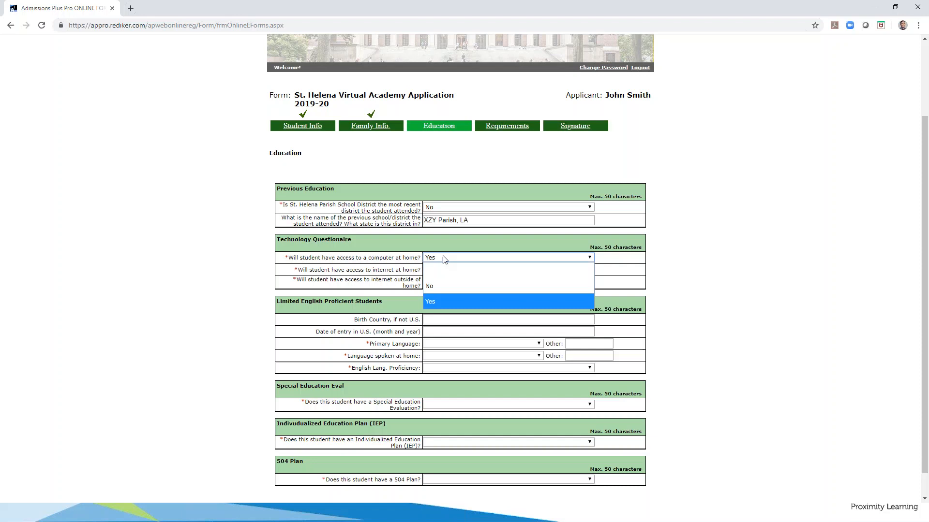
click(439, 301)
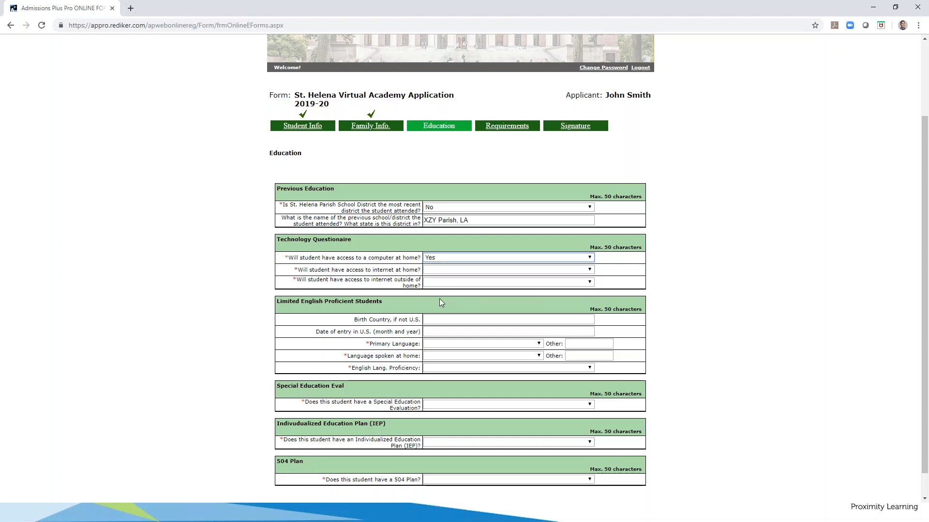
click(455, 260)
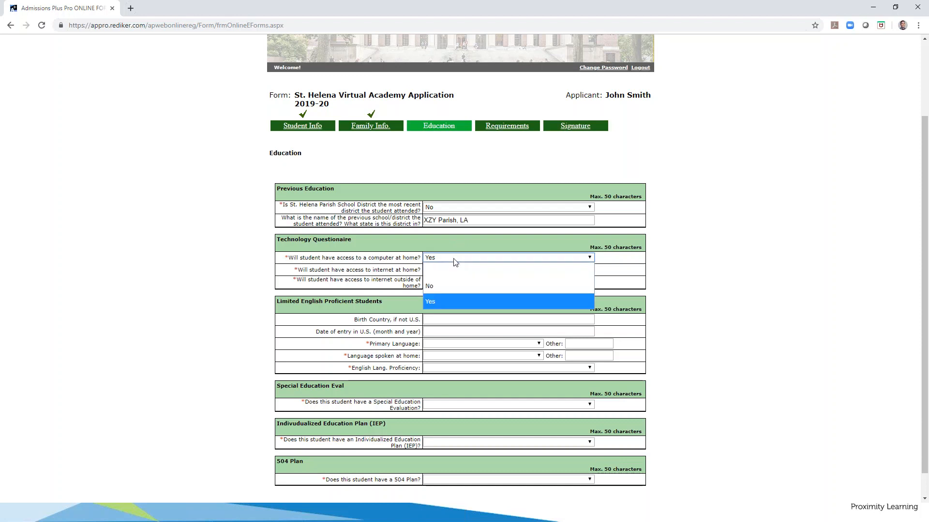
click(449, 290)
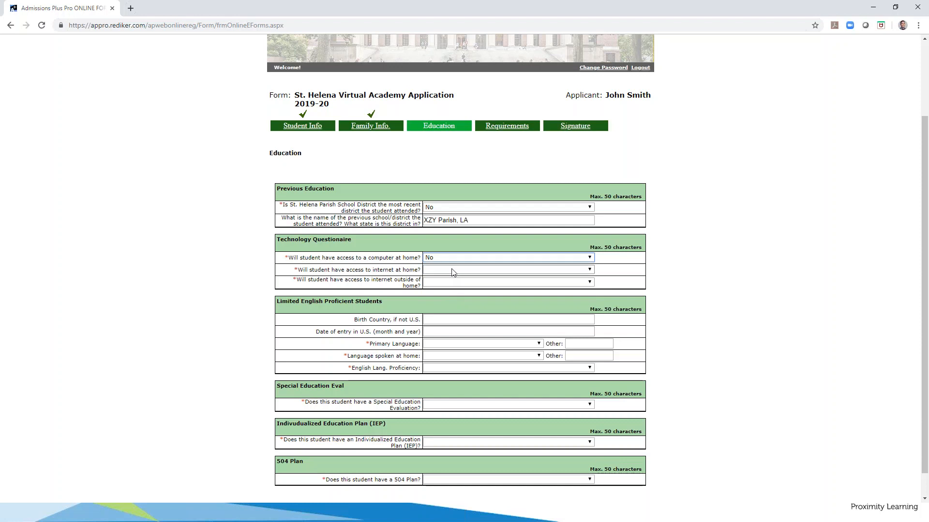
Answer Yes for internet access at home
click(454, 270)
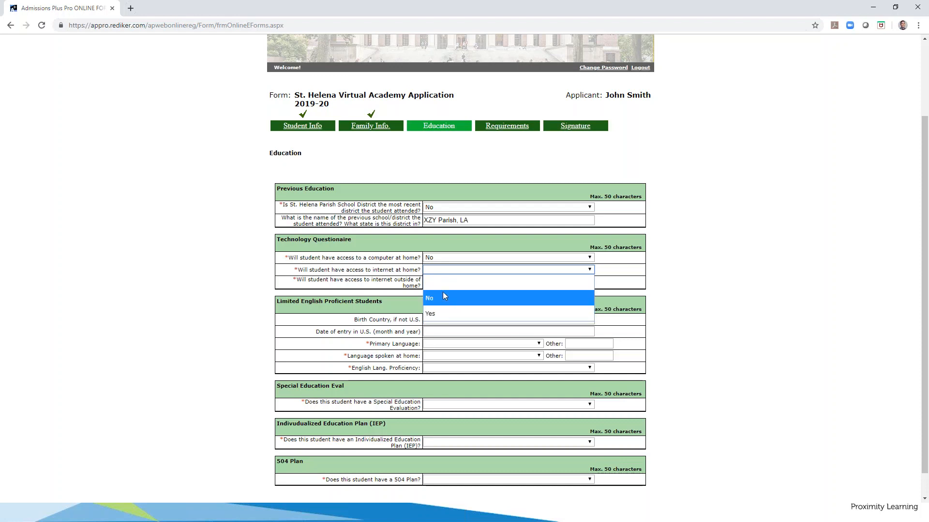
click(446, 310)
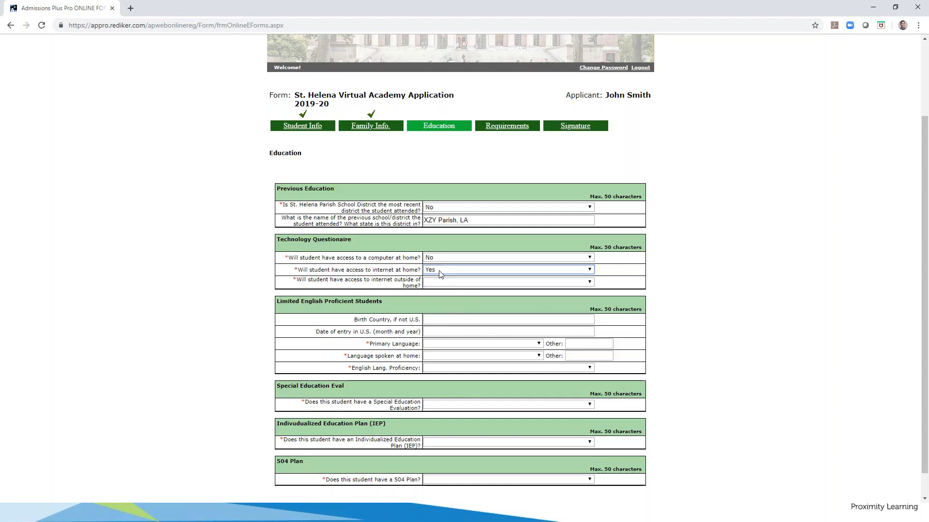
click(441, 271)
click(439, 298)
click(448, 273)
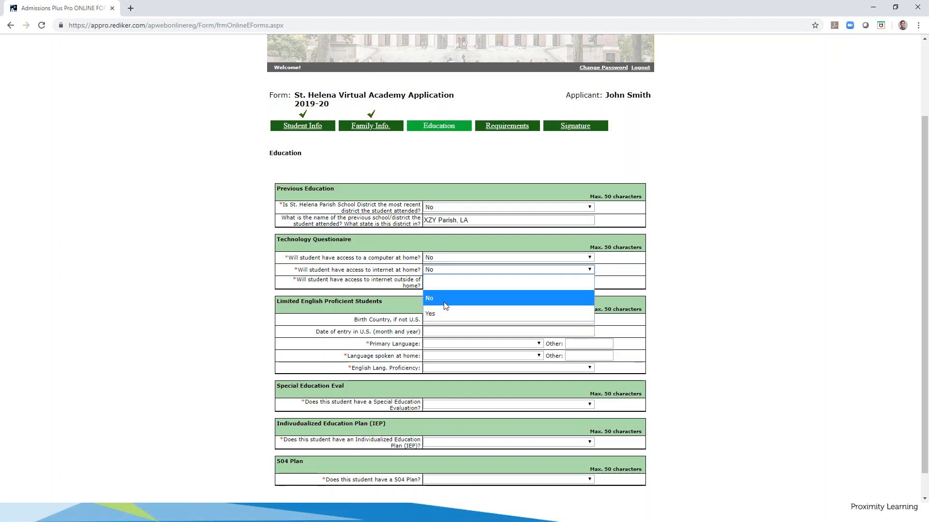
click(433, 313)
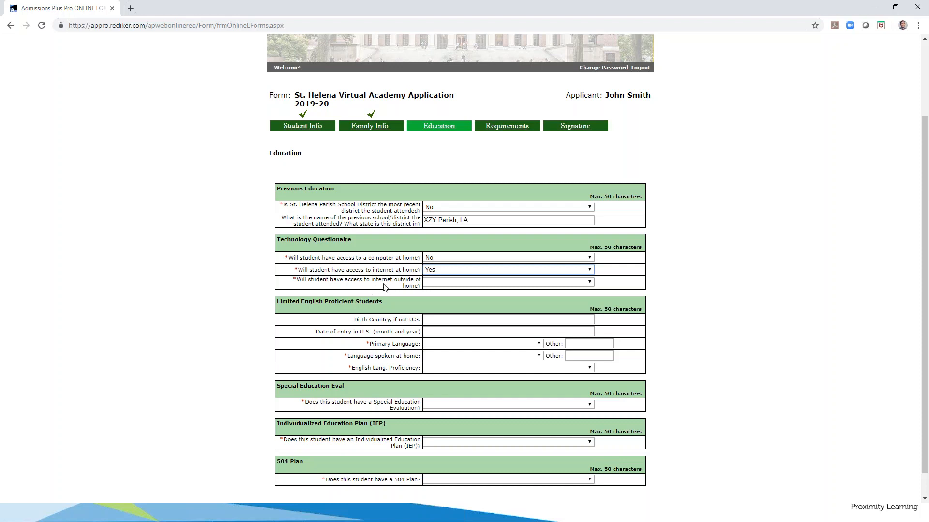
Answer No for internet access outside the home
click(434, 286)
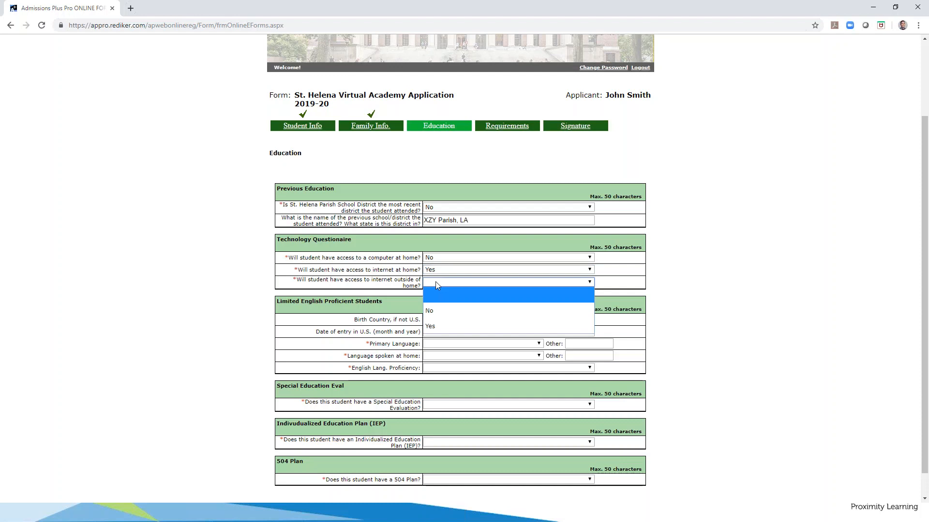
click(437, 326)
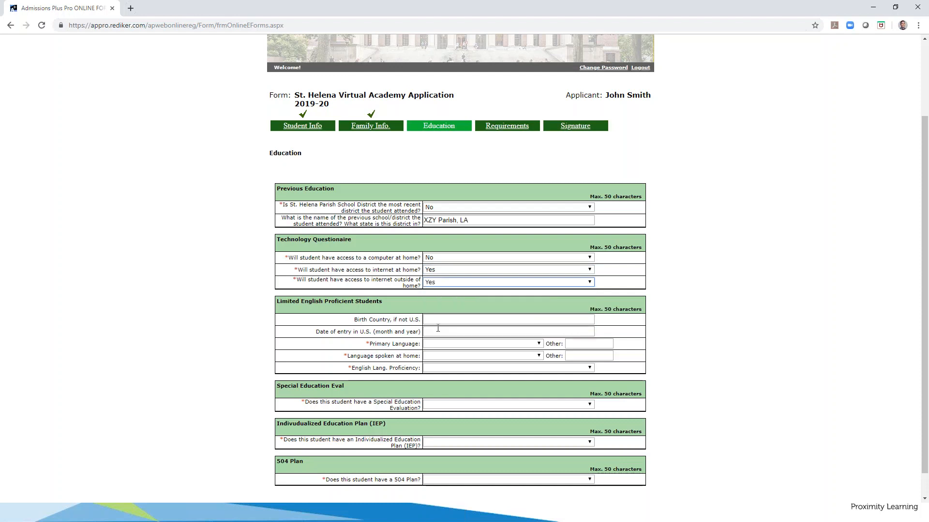
click(440, 284)
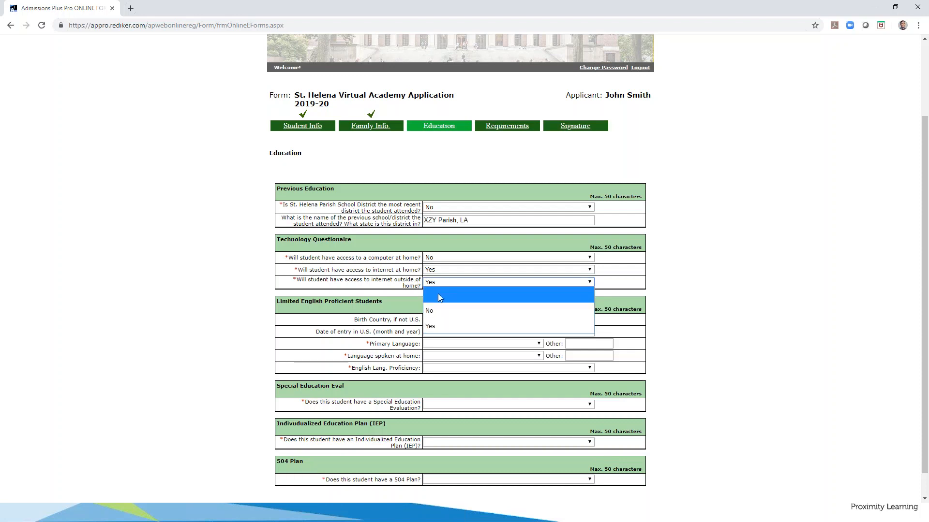
click(438, 309)
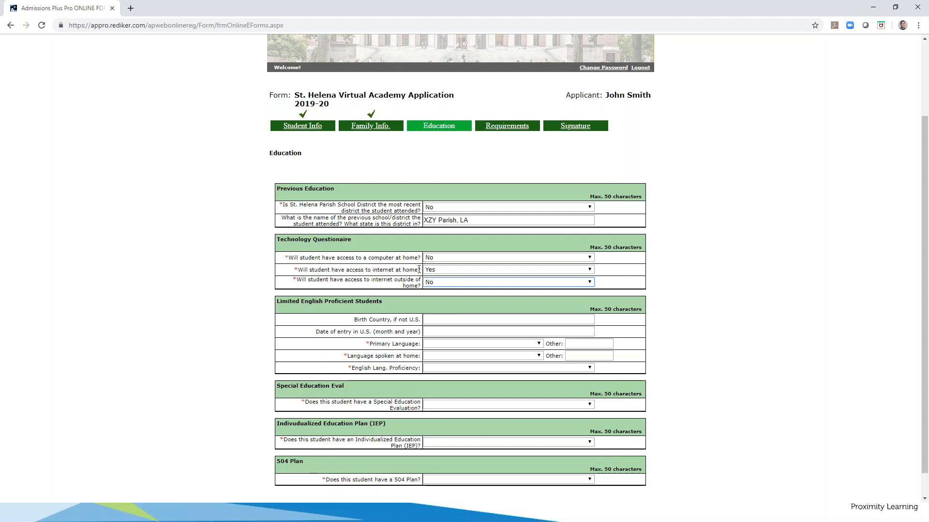
drag(419, 270, 393, 279)
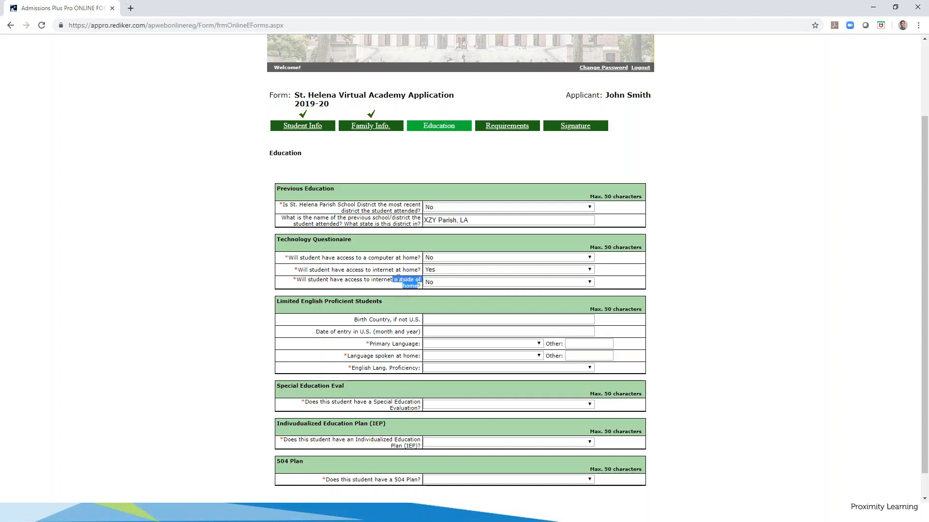
click(444, 283)
click(445, 283)
click(439, 321)
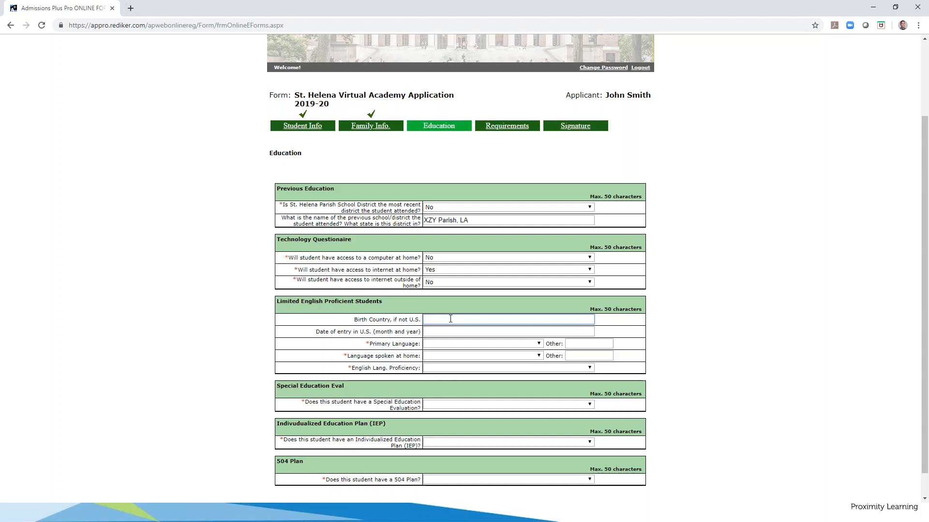
text(Mexico)
key(Tab)
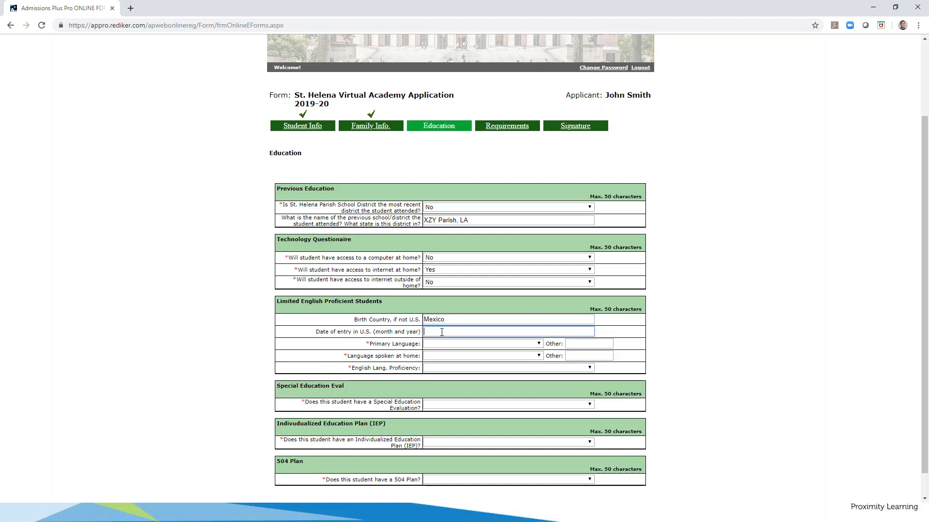
text(Jan. 2001)
key(ctrl+a)
key(BackSpace)
click(451, 320)
key(ctrl+a)
key(BackSpace)
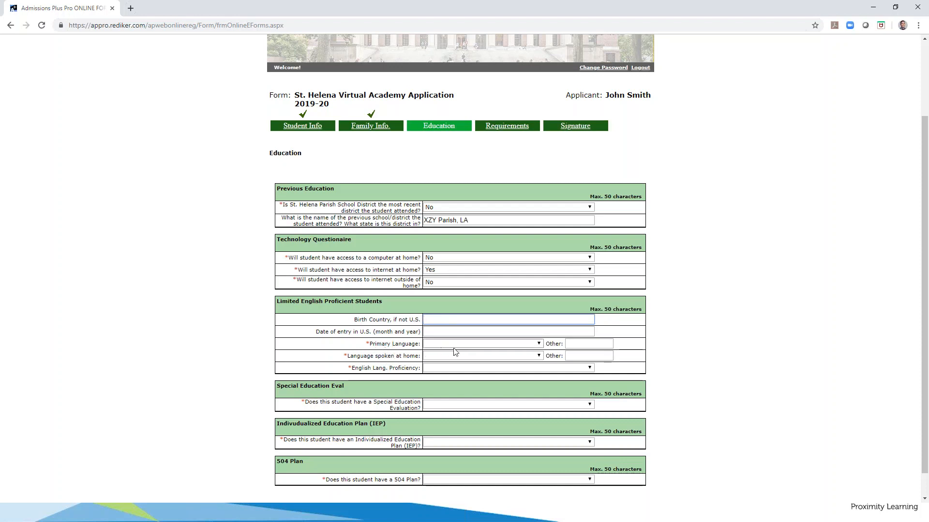
Leave Primary Language blank and enter 'Chinese' as the other primary language
click(535, 344)
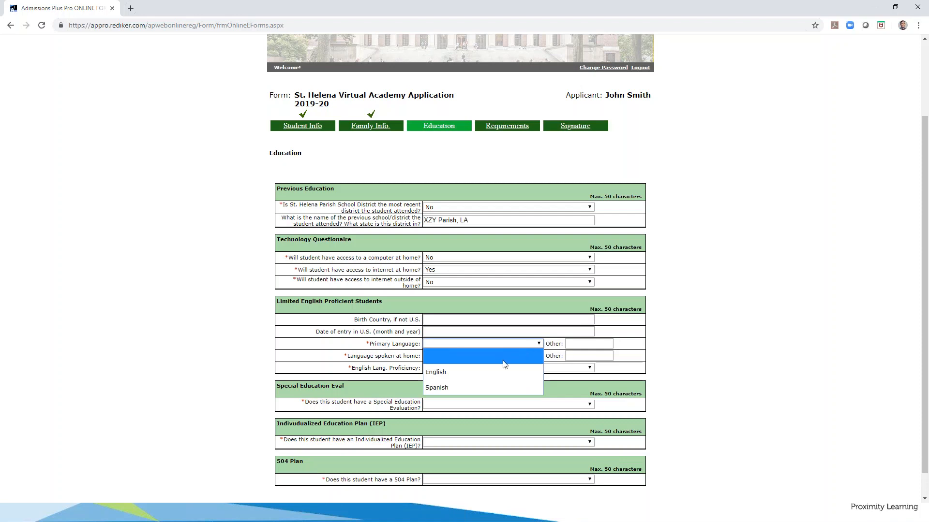
click(476, 372)
click(484, 344)
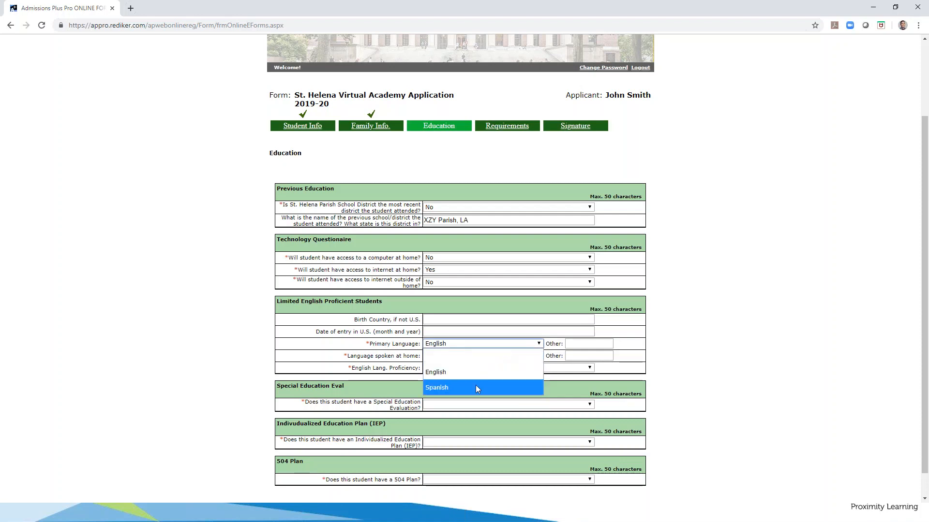
click(475, 387)
click(527, 345)
click(484, 355)
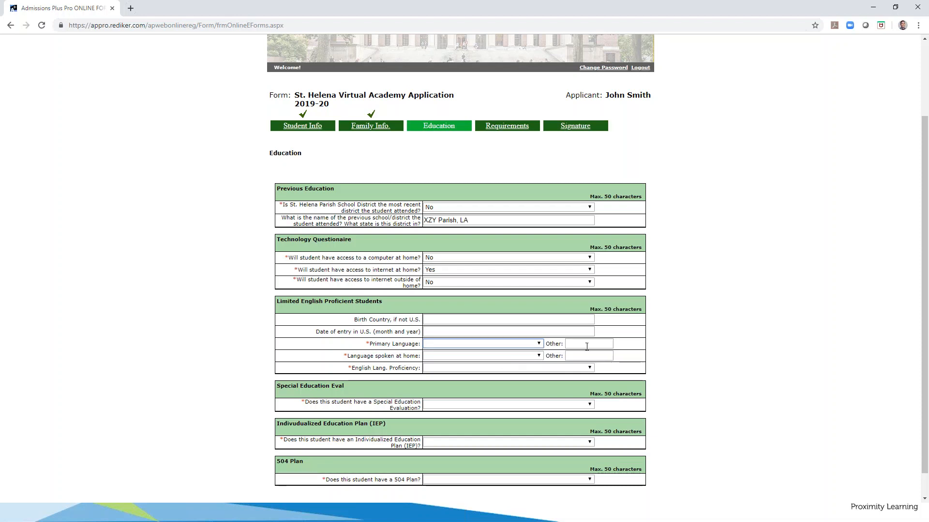
click(590, 344)
text(Chinese)
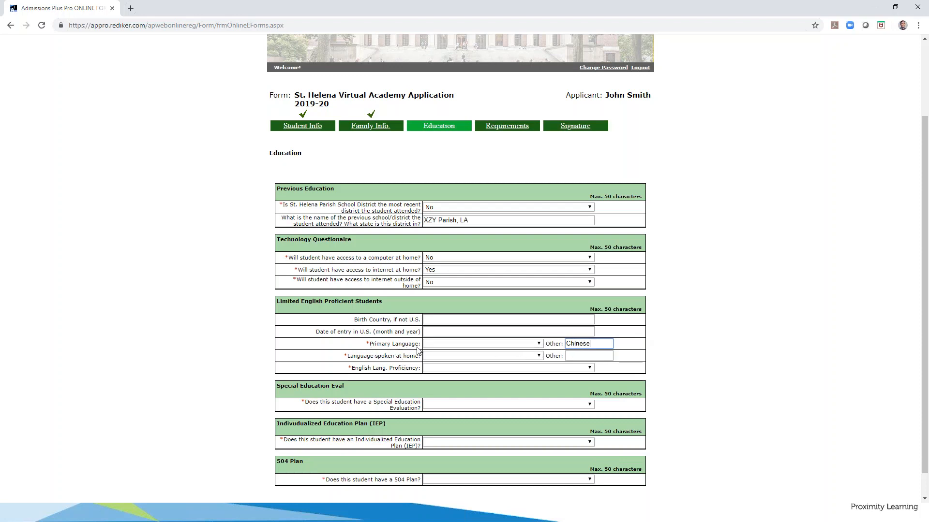
Set Language spoken at home to English
click(522, 355)
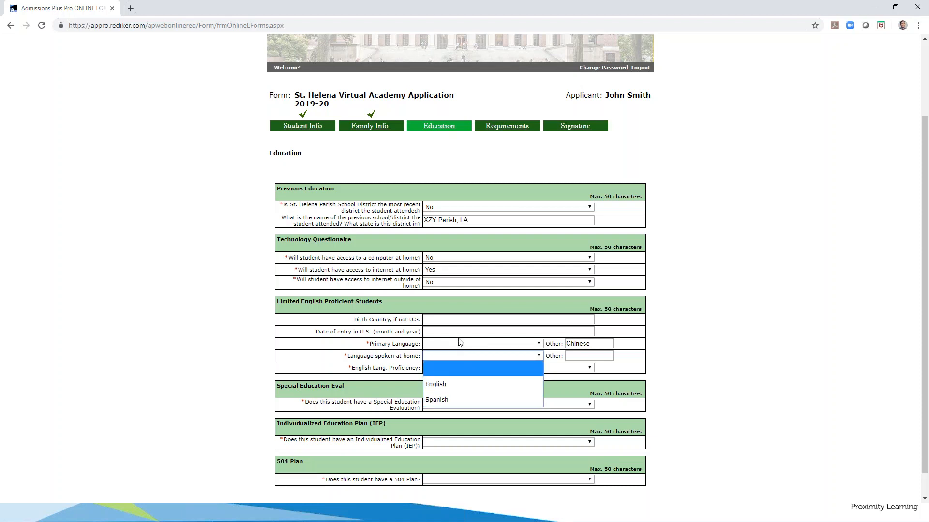
click(451, 400)
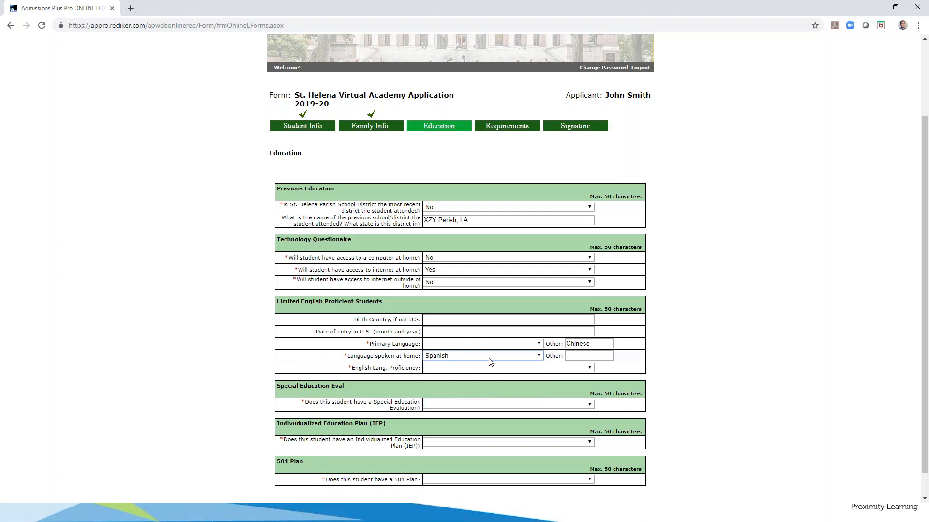
click(538, 357)
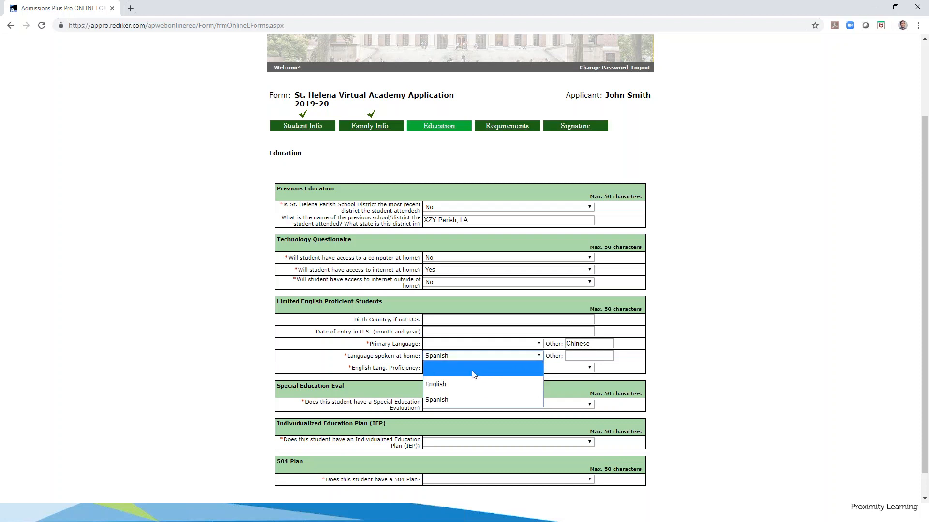
click(463, 387)
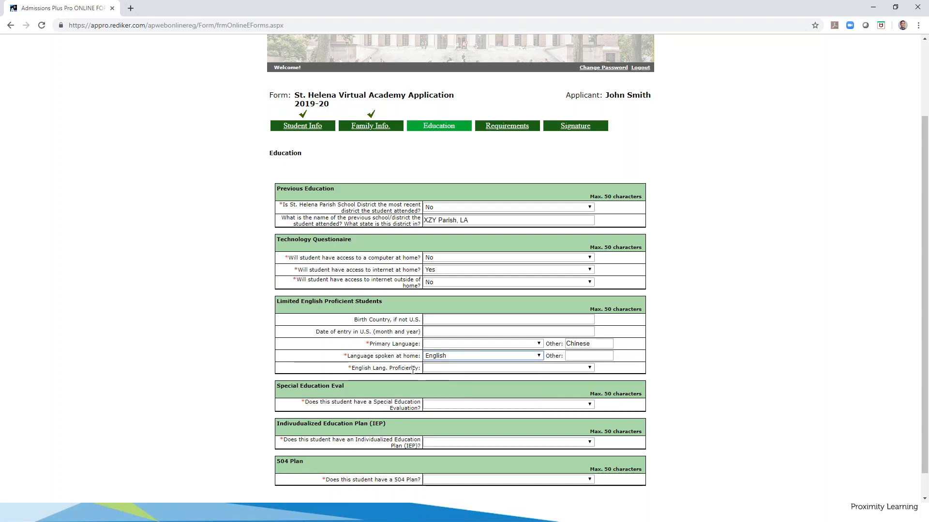
Choose Fully English Language Proficient for English Lang. Proficiency, briefly trying Limited
click(459, 369)
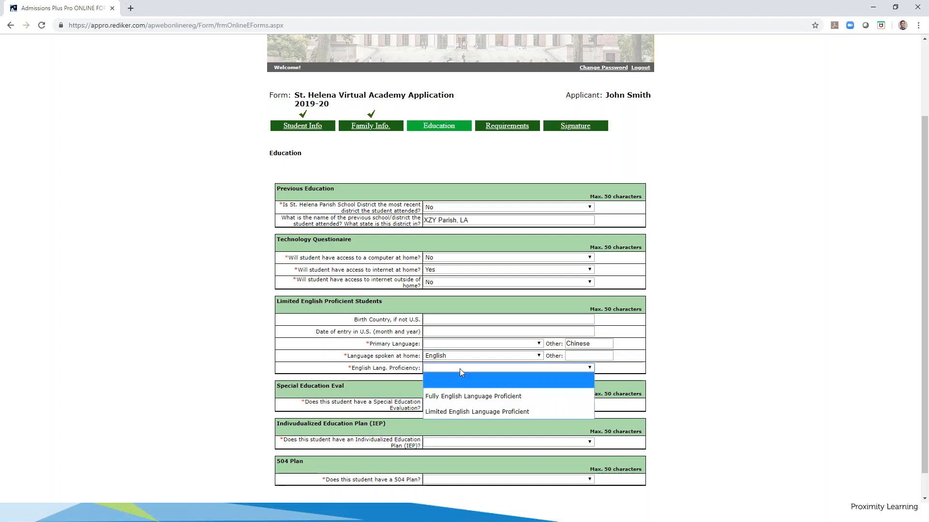
click(458, 398)
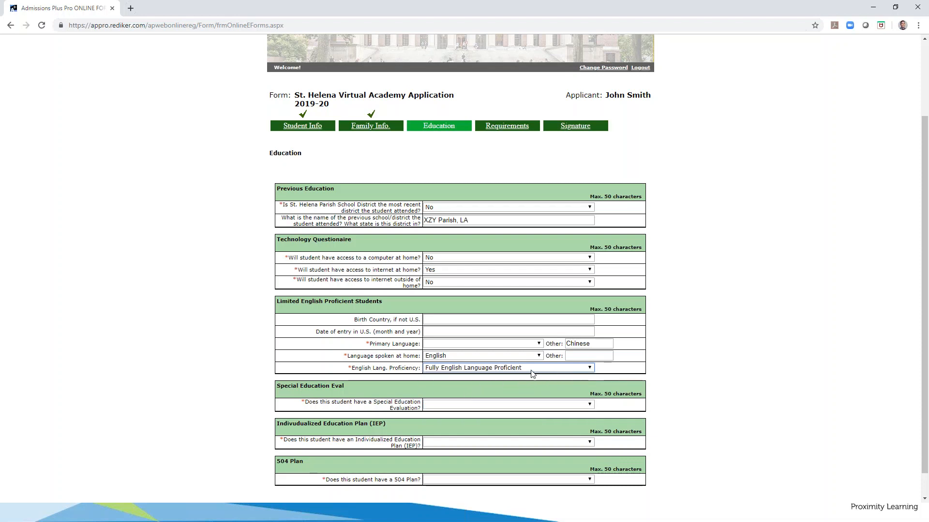
click(550, 371)
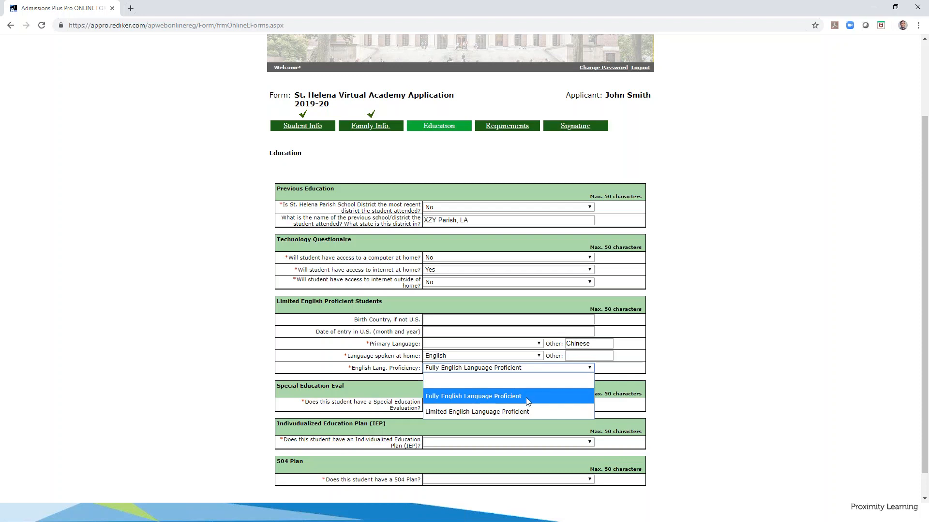
click(529, 396)
click(532, 372)
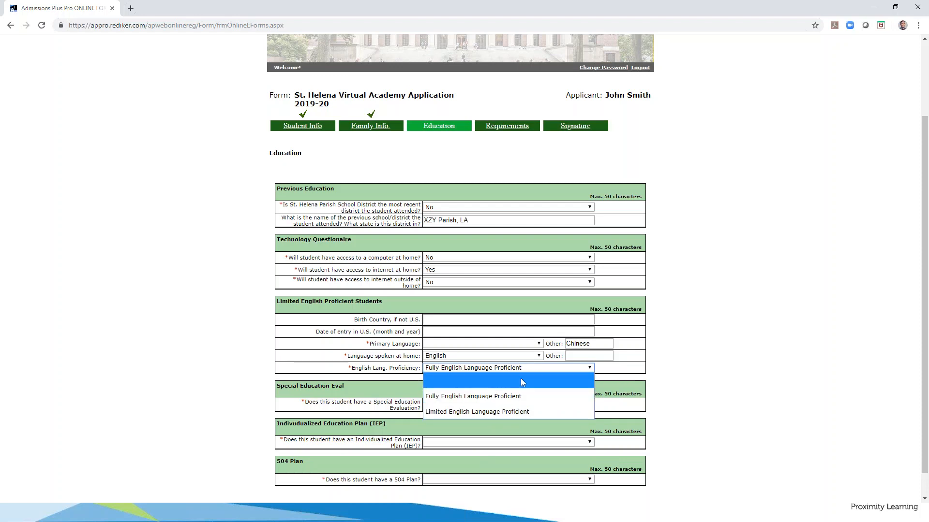
click(610, 373)
click(532, 368)
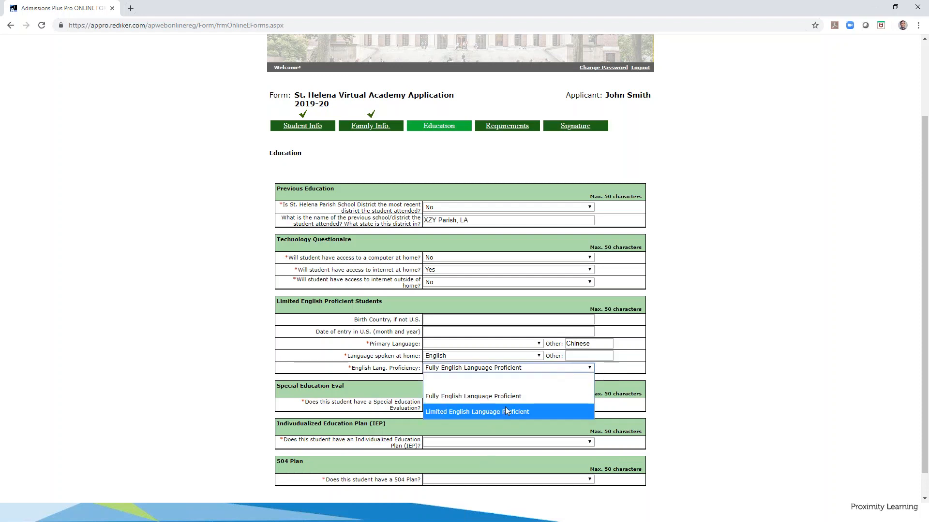
click(505, 407)
click(504, 369)
click(484, 399)
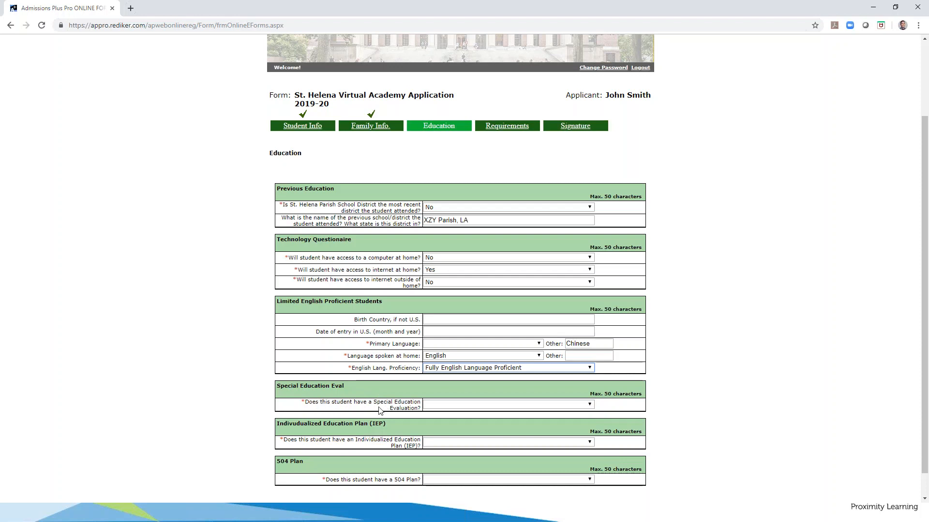
Answer No to Special Education Evaluation, IEP and 504 Plan, then continue to Requirements
click(445, 405)
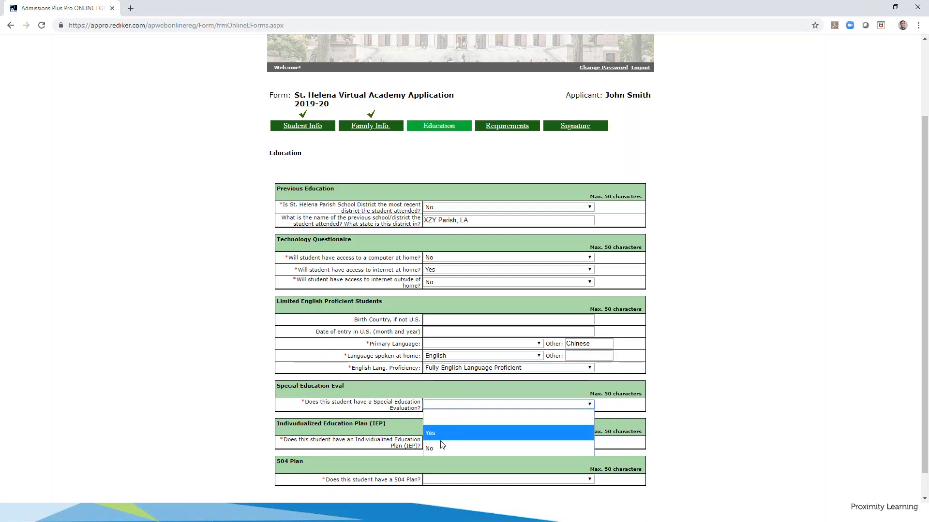
click(402, 396)
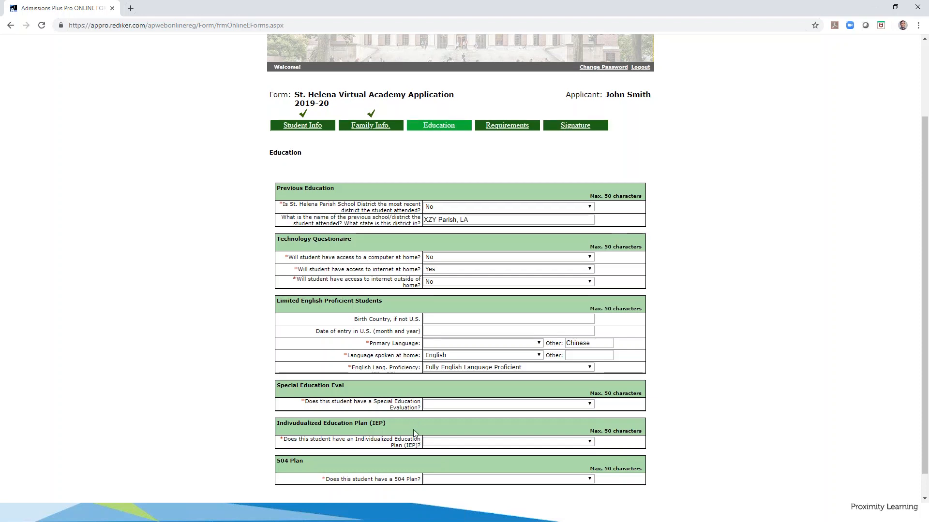
scroll(414, 416, down, 1)
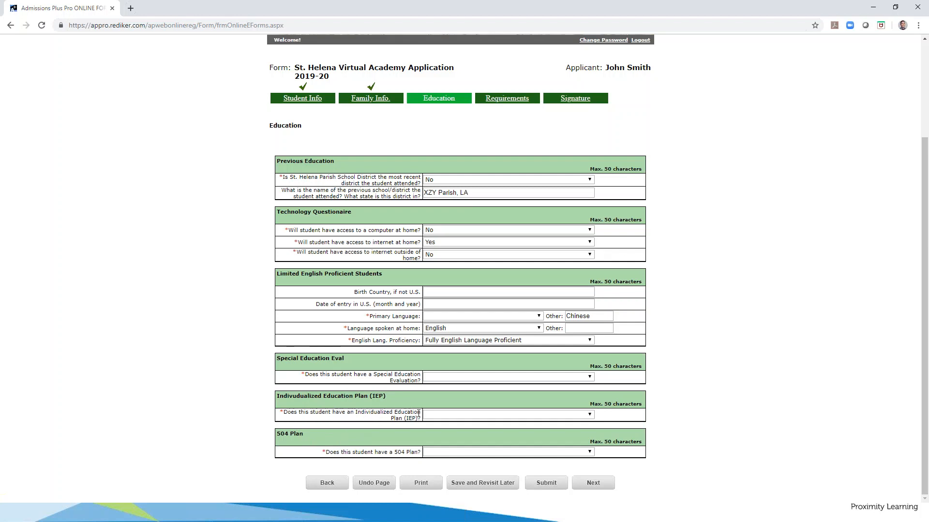
click(439, 414)
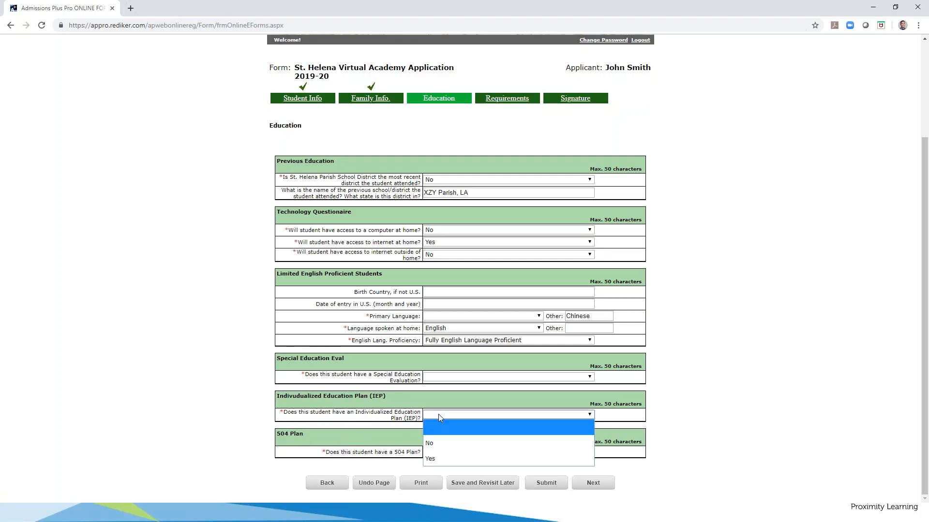
click(440, 378)
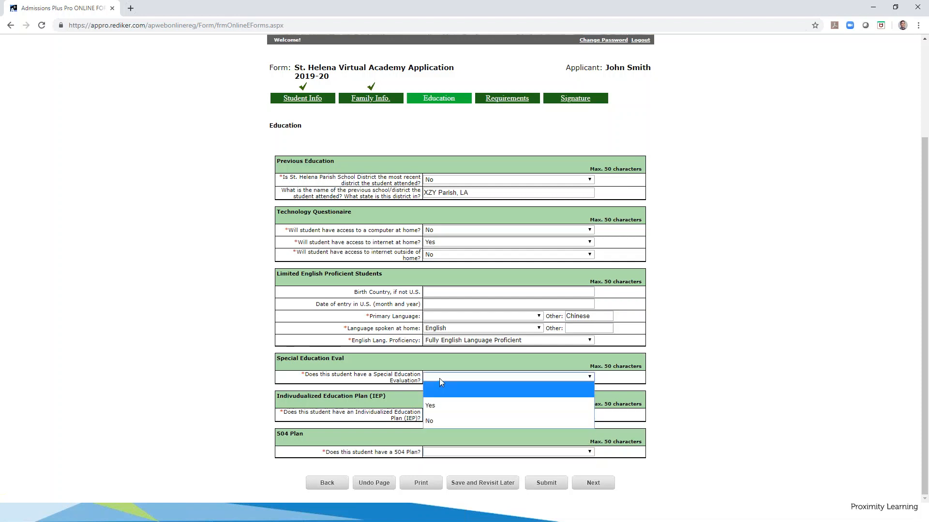
click(435, 405)
click(434, 414)
click(438, 442)
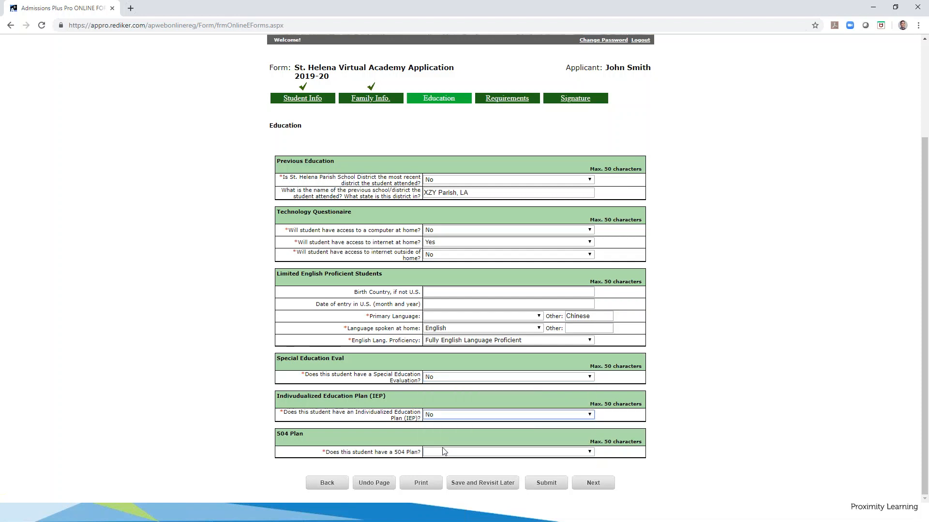
click(445, 454)
click(442, 425)
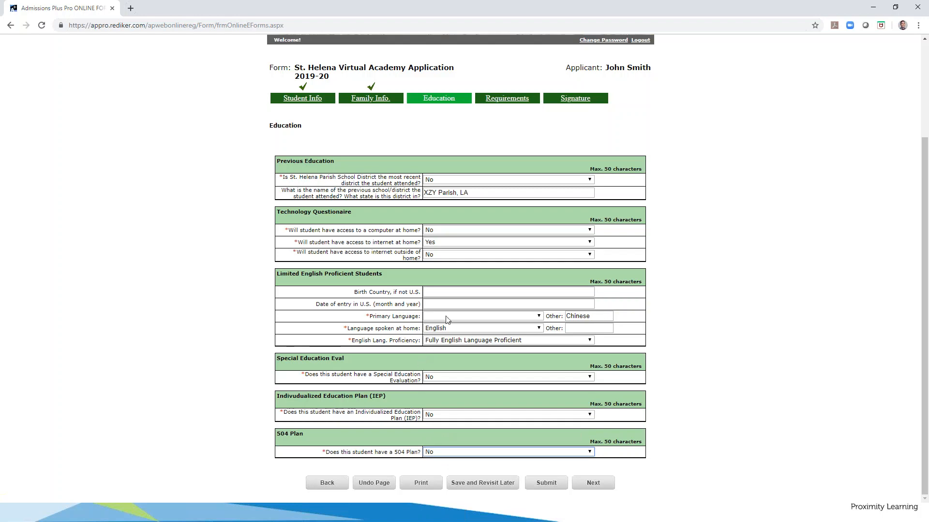
click(600, 487)
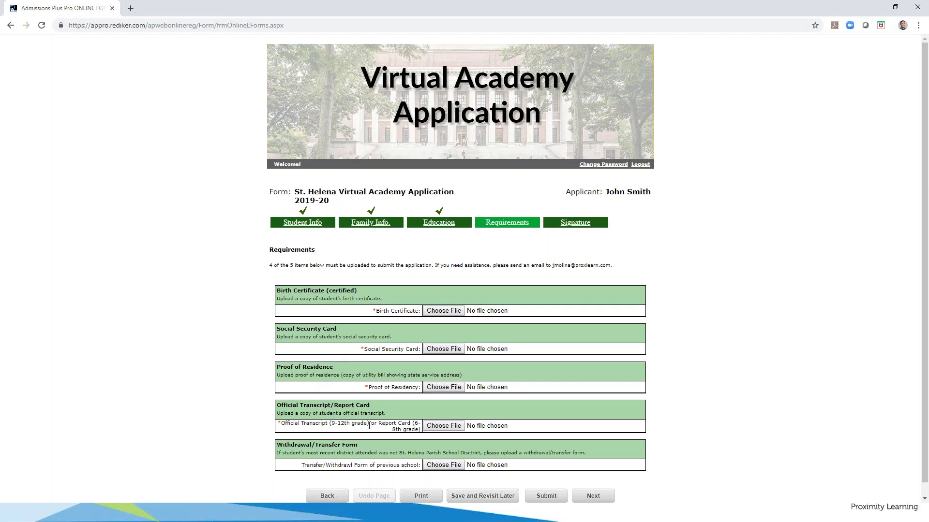
Attach files for birth certificate, social security, residency proof and transcript (TOPSTechCoreCurriculum.pdf), then upload
click(441, 312)
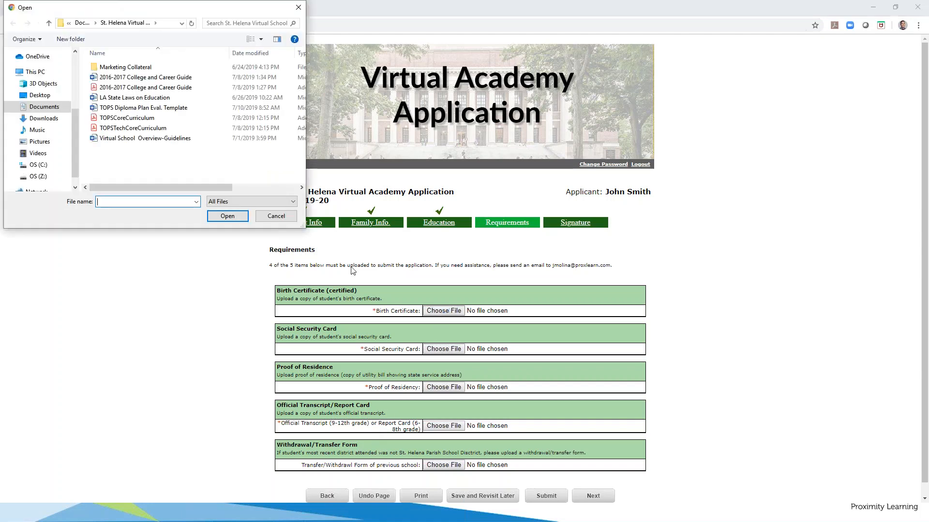
double_click(170, 78)
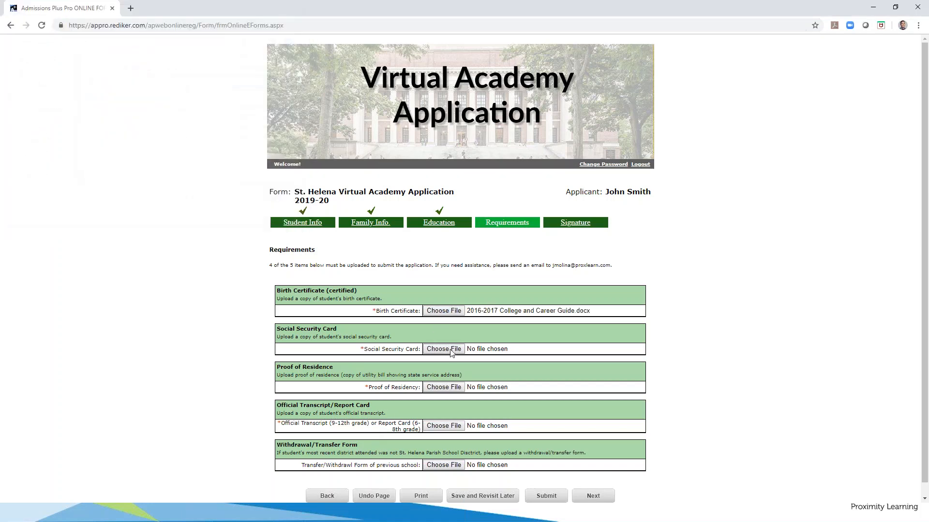
click(452, 350)
double_click(160, 99)
click(453, 389)
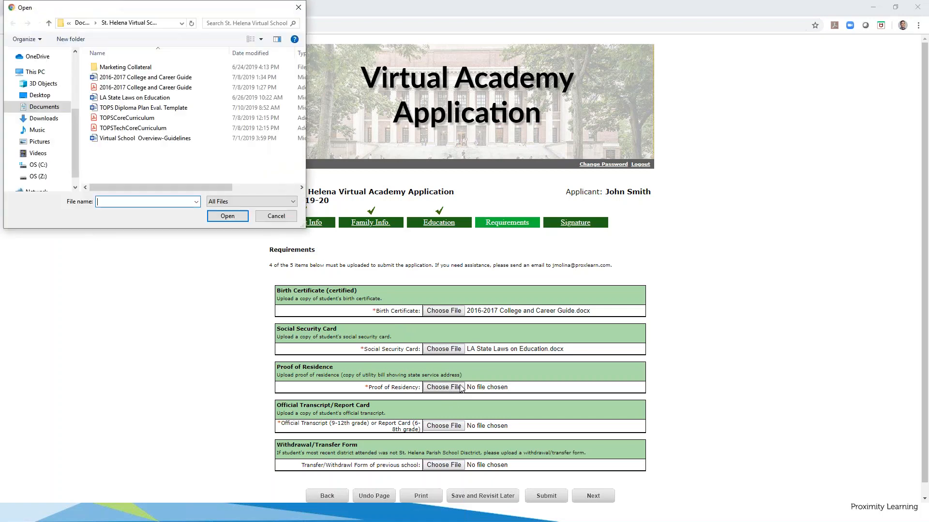
double_click(136, 107)
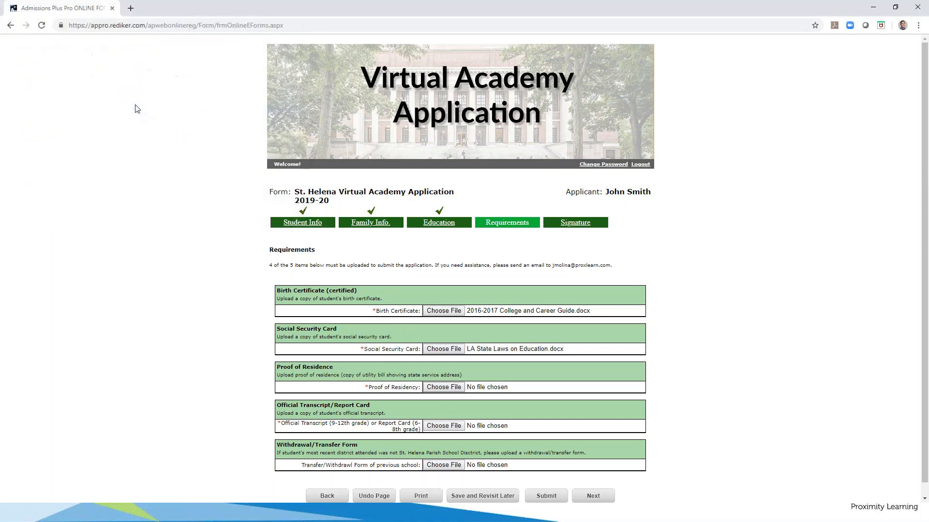
click(444, 427)
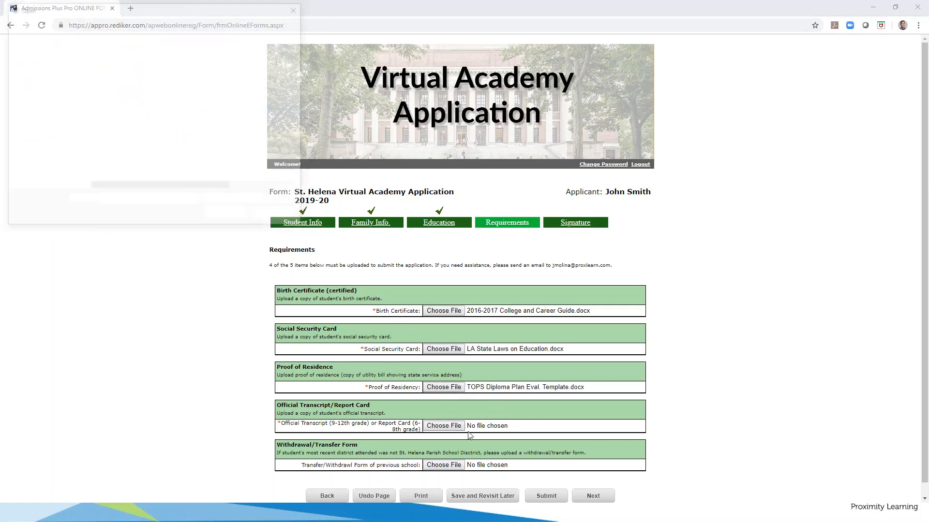
double_click(134, 129)
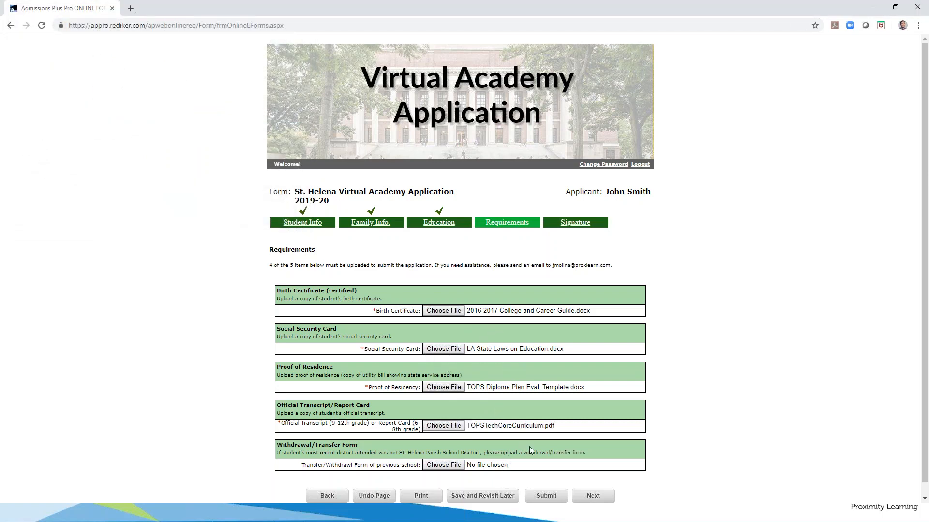
click(594, 501)
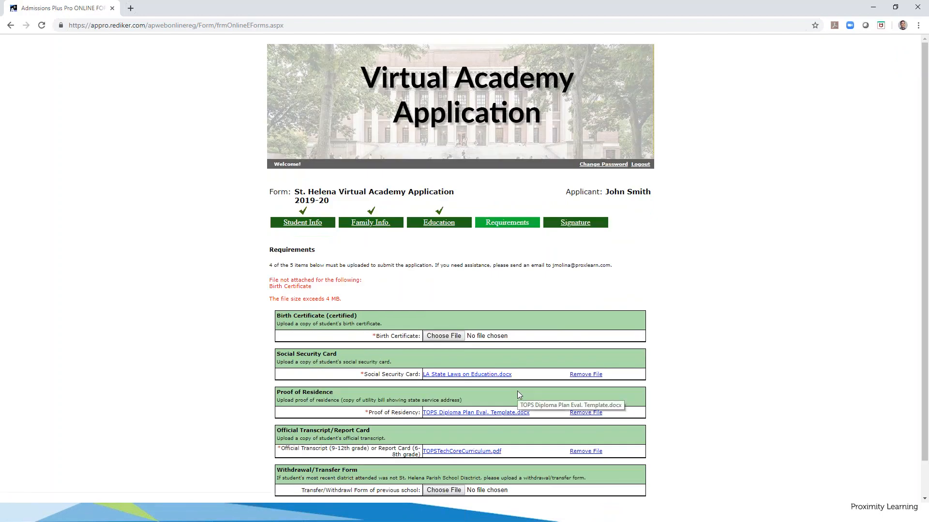
scroll(372, 349, down, 1)
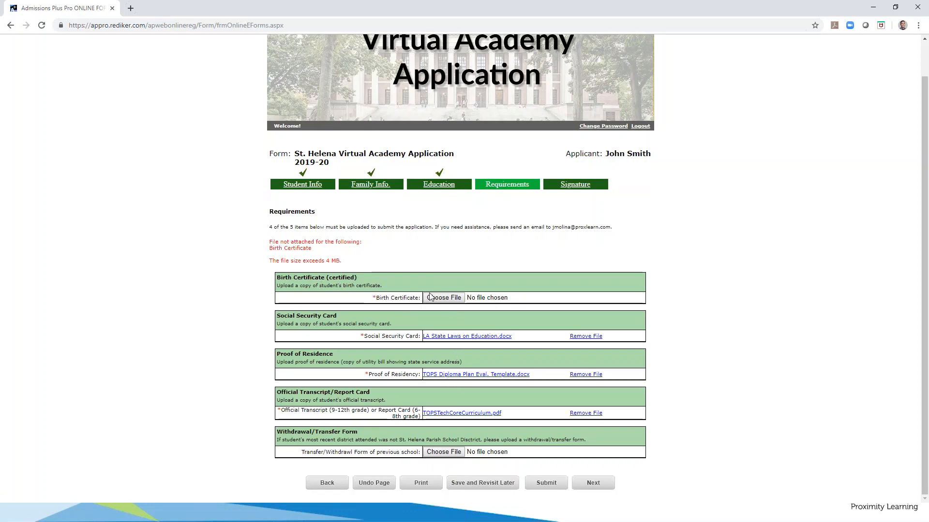
Attach TOPSCoreCurriculum.pdf as the birth certificate and advance to the Signature step
click(443, 298)
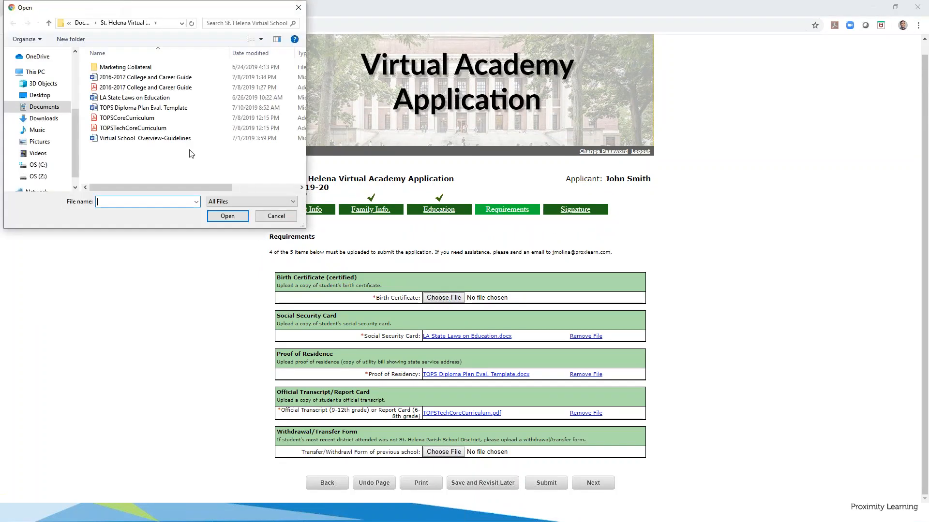
double_click(142, 120)
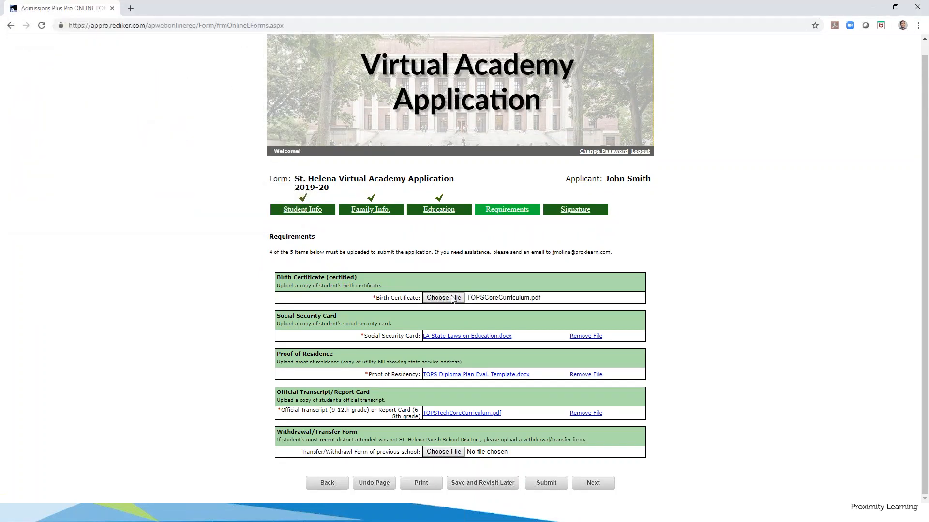
click(598, 488)
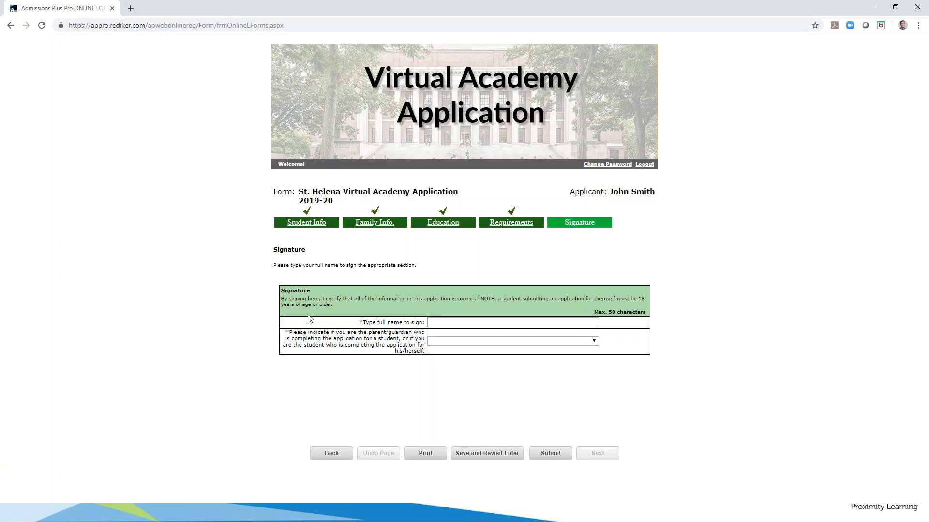
Sign with the guardian's full name as Parent/Legal Guardian and submit the form
click(483, 322)
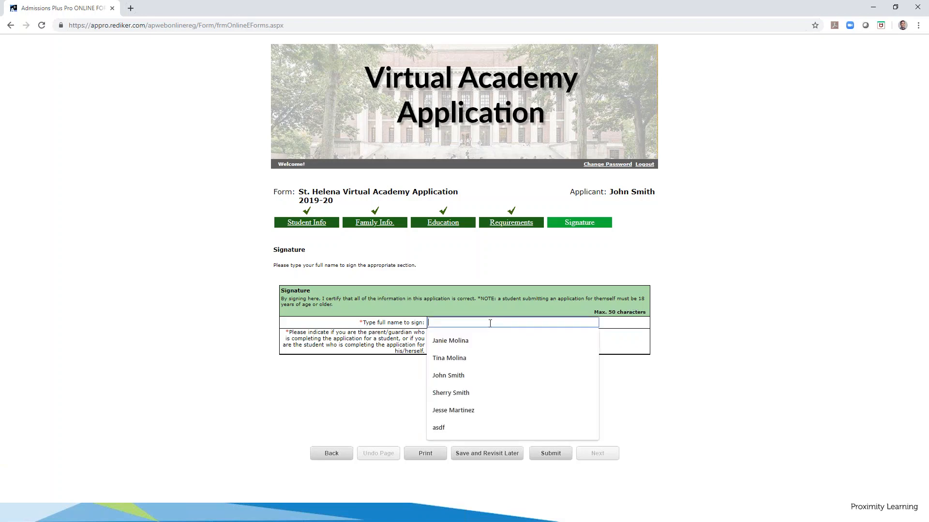
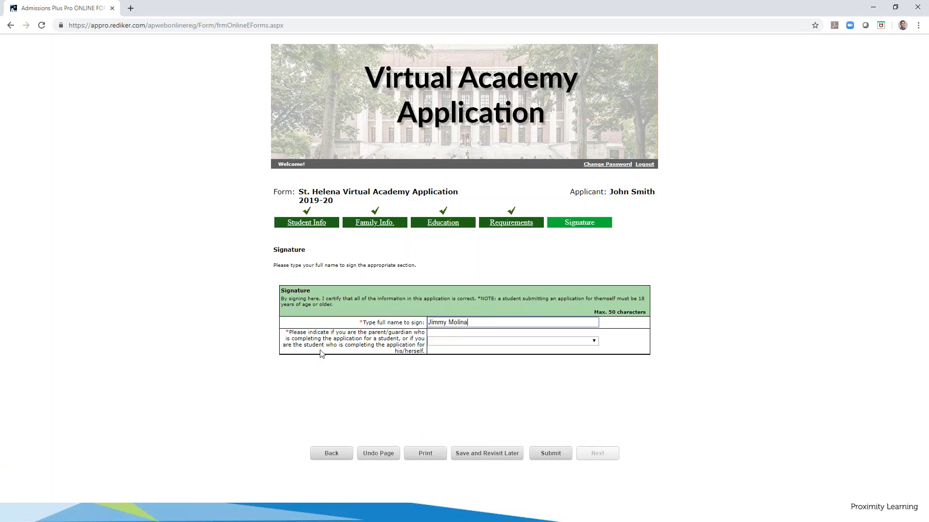
click(307, 334)
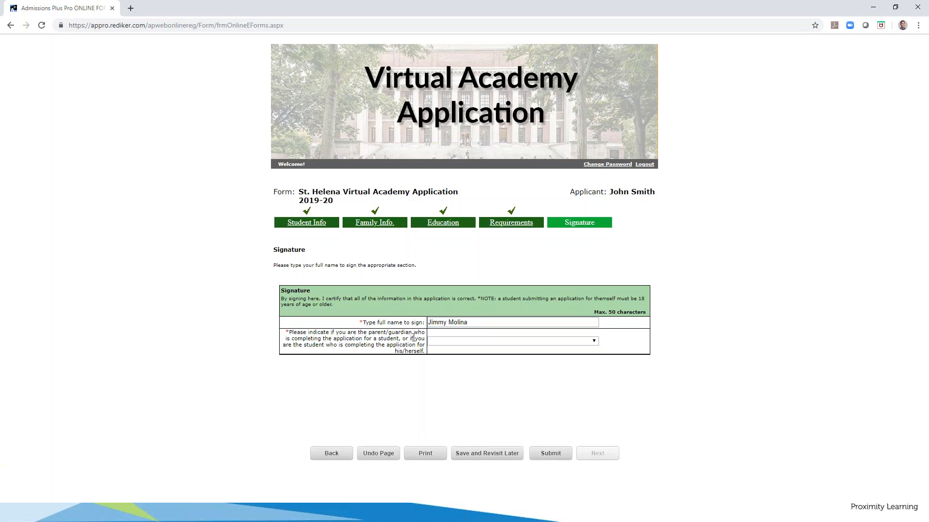
click(461, 343)
click(462, 370)
click(551, 453)
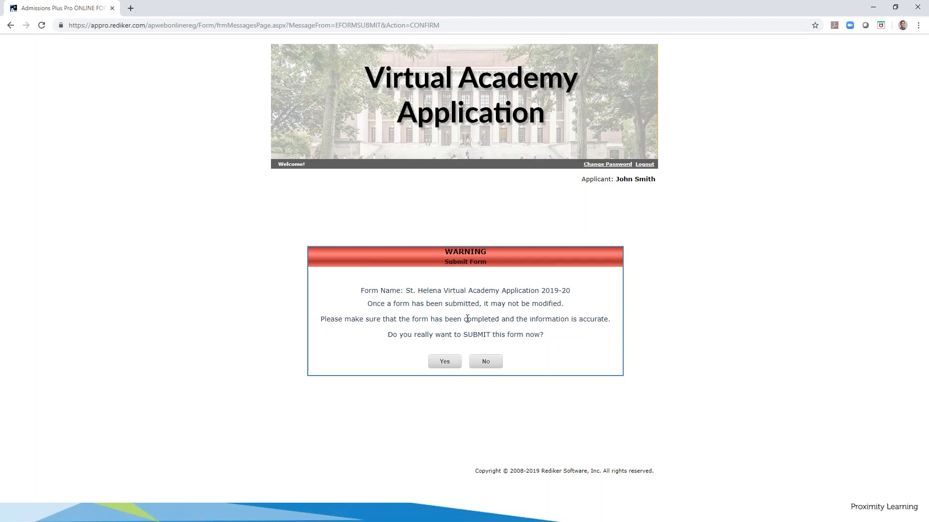
Confirm the submission and return to the Existing Applicants list
click(445, 362)
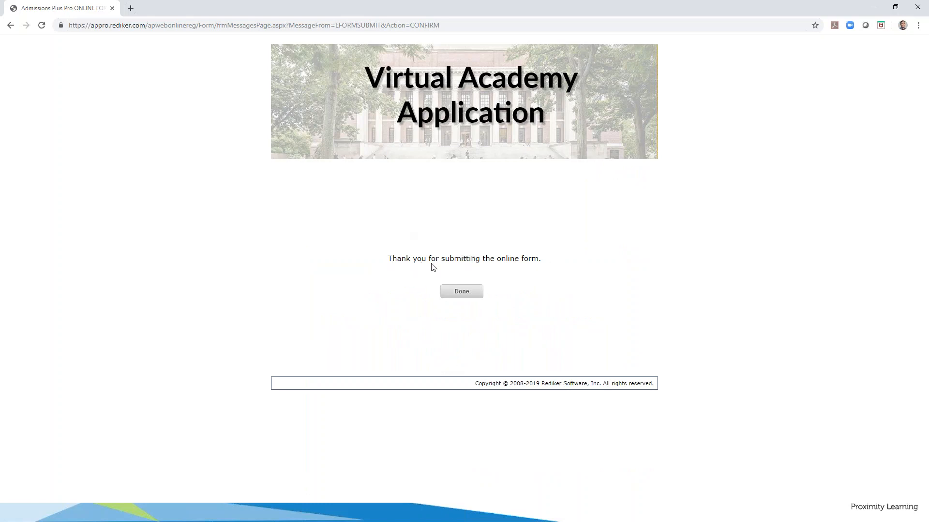
click(465, 293)
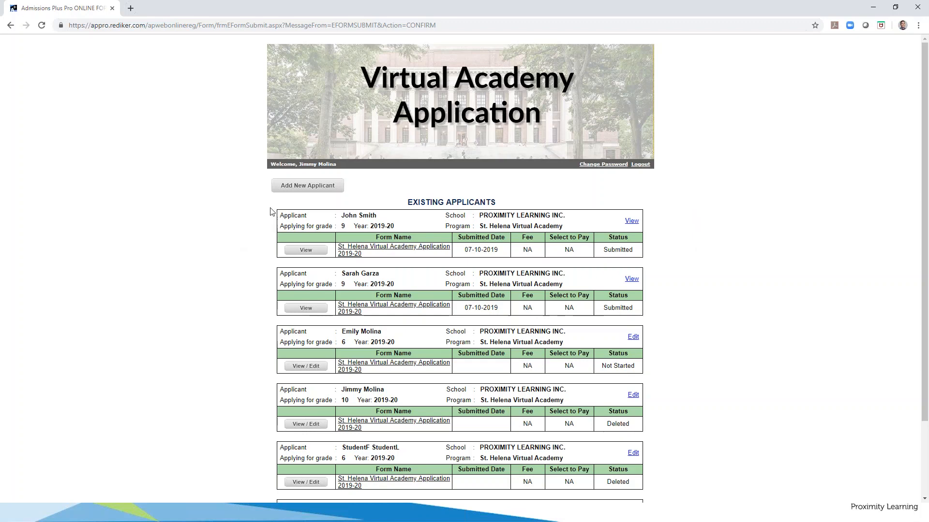
View the submitted application's Family Info, Requirements, Signature and Education sections
click(306, 251)
scroll(357, 257, down, 3)
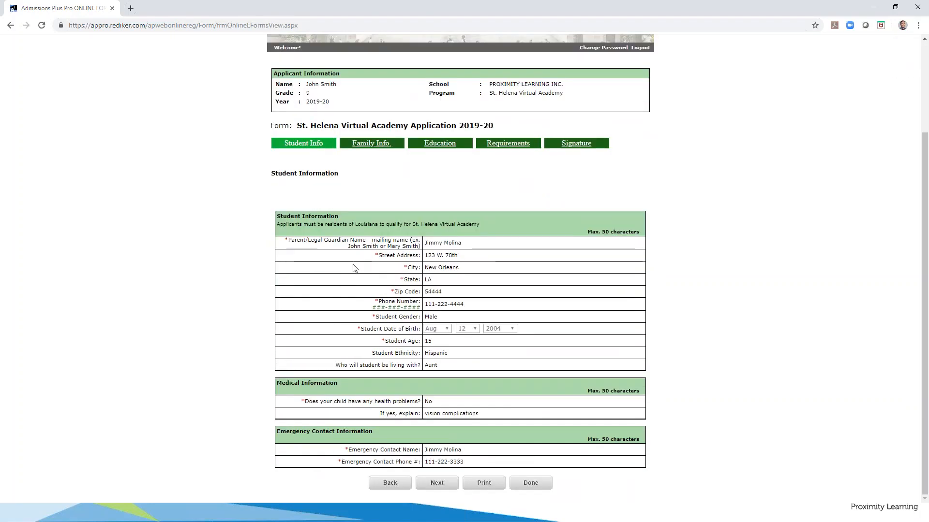
scroll(350, 272, up, 3)
scroll(351, 275, down, 5)
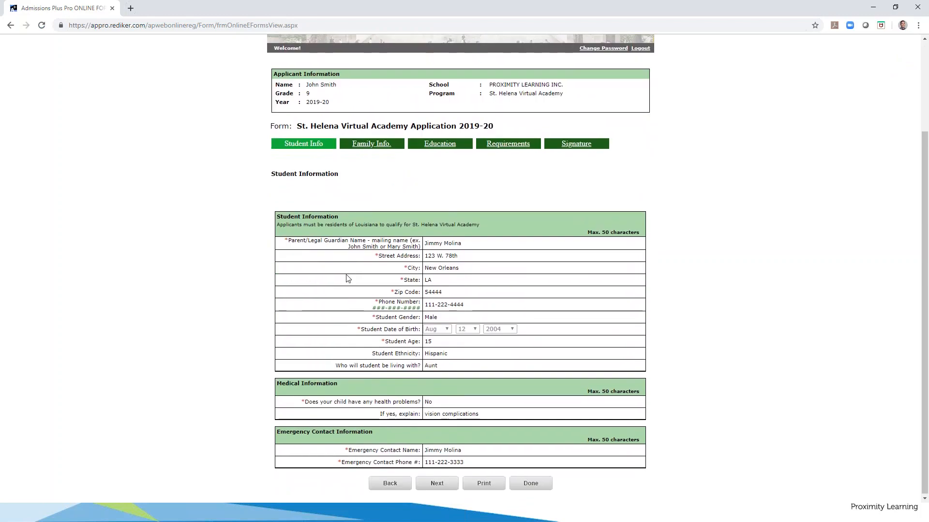
scroll(372, 245, up, 5)
click(385, 242)
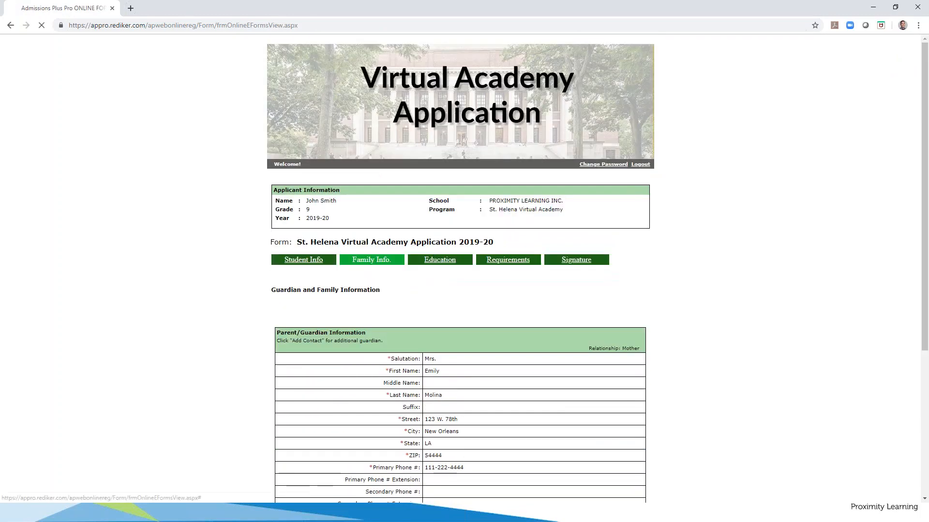
click(439, 260)
click(571, 262)
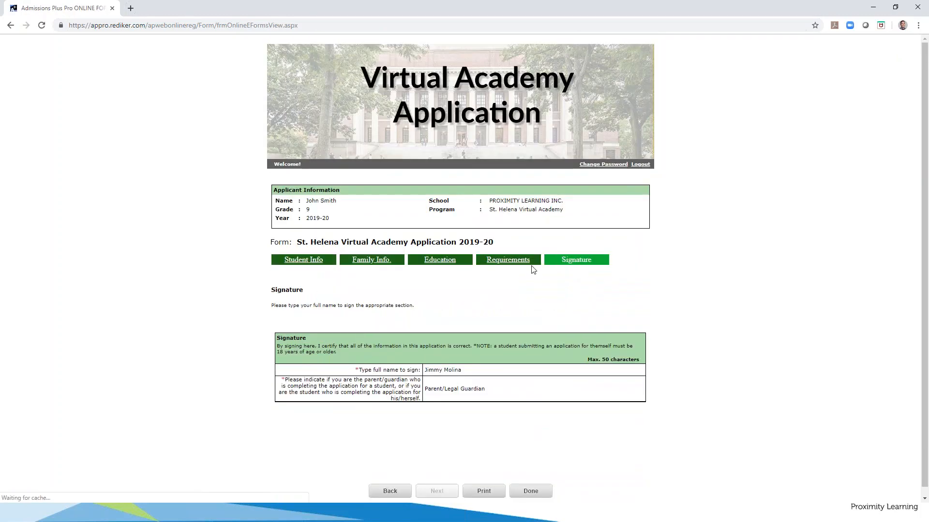
click(433, 263)
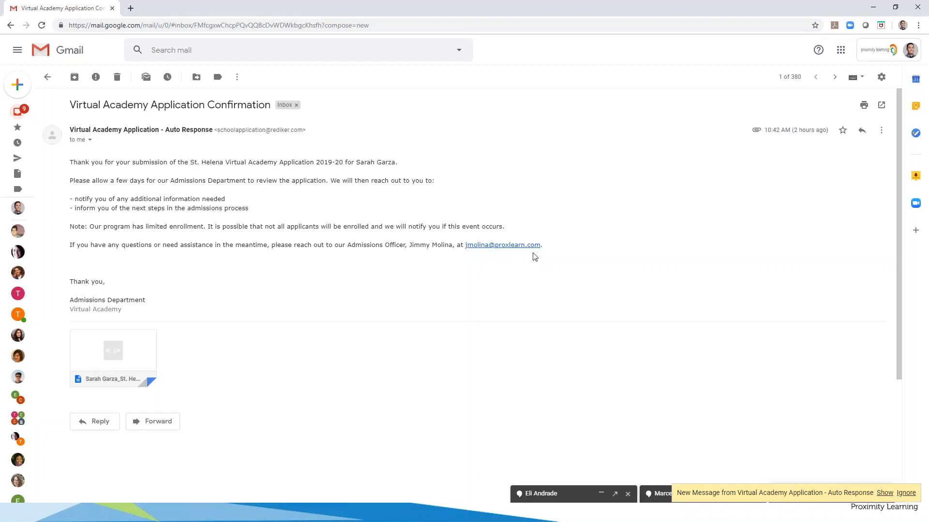
Inspect the HTML application attachment on the Virtual Academy Application Confirmation email
mouse_move(116, 364)
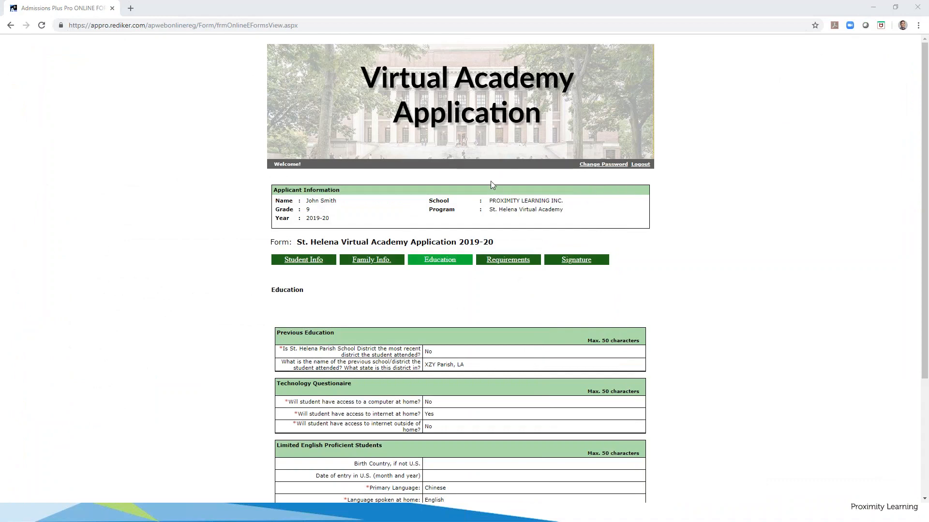
Scroll through the submitted application's Education answers down to the Special Education Evaluation
scroll(426, 283, down, 2)
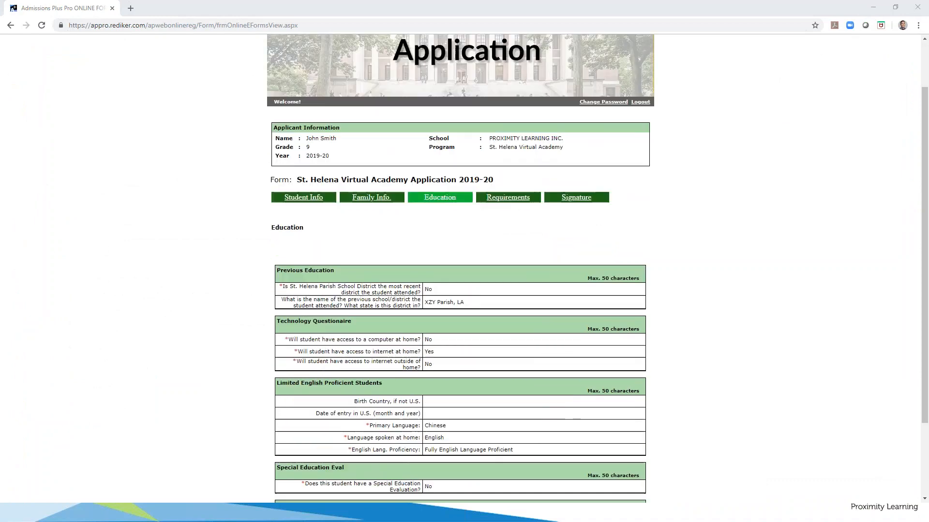